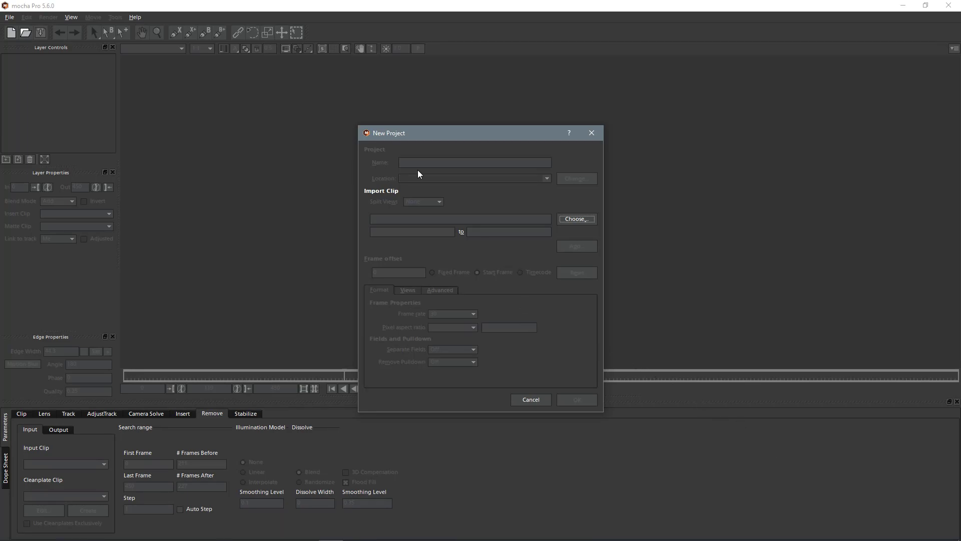
# - Create the project 'image' from the image0000.png sequence (frames 0–450) at 29.97 fps
pyautogui.click(573, 223)
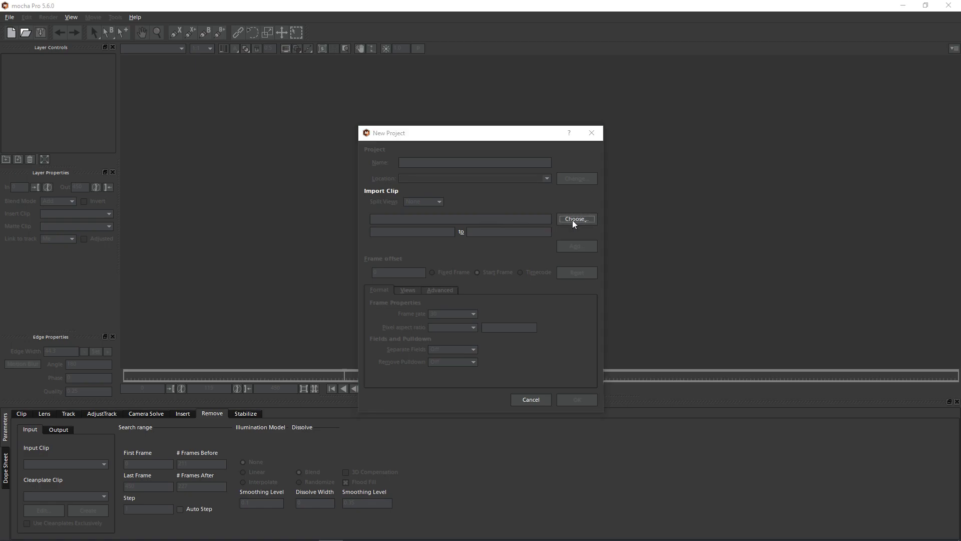
pyautogui.click(478, 217)
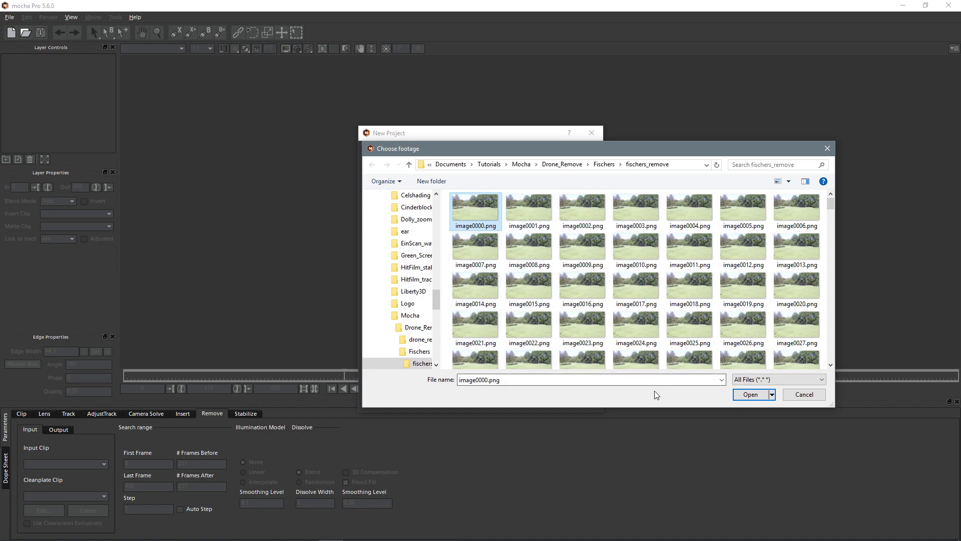
pyautogui.click(750, 394)
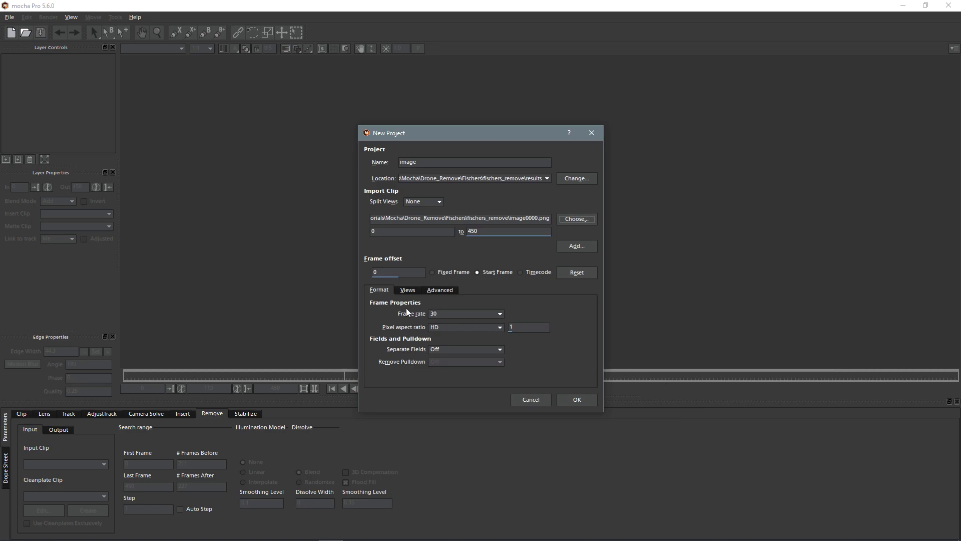
pyautogui.click(501, 315)
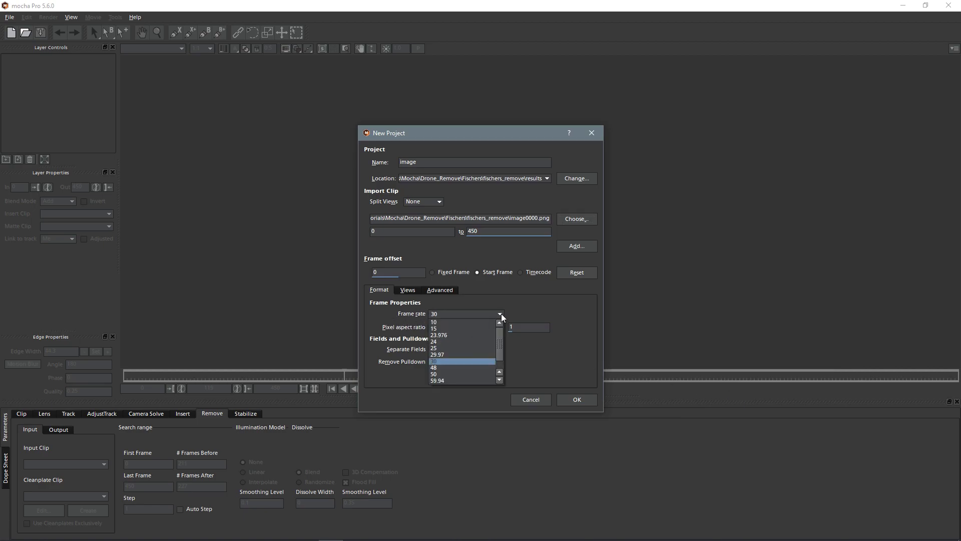
pyautogui.click(453, 355)
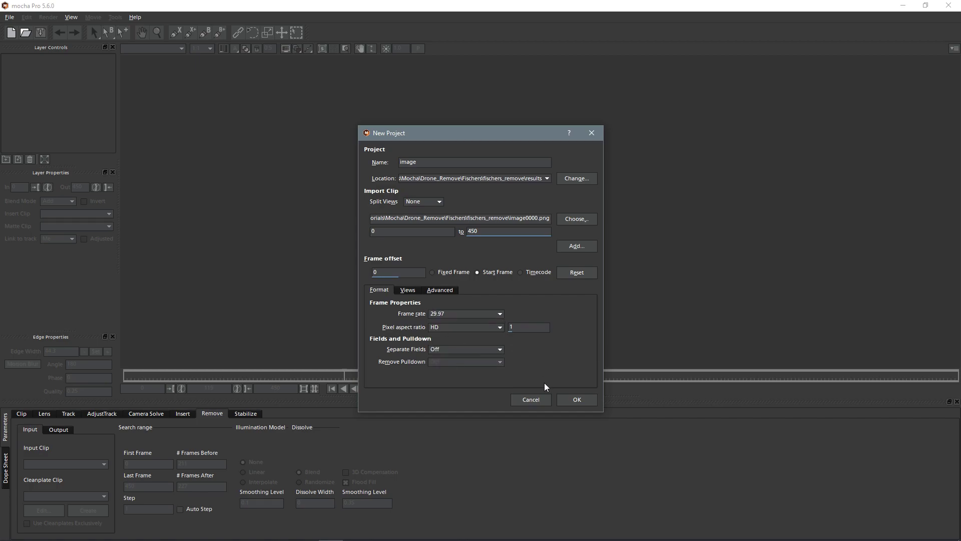
pyautogui.click(580, 400)
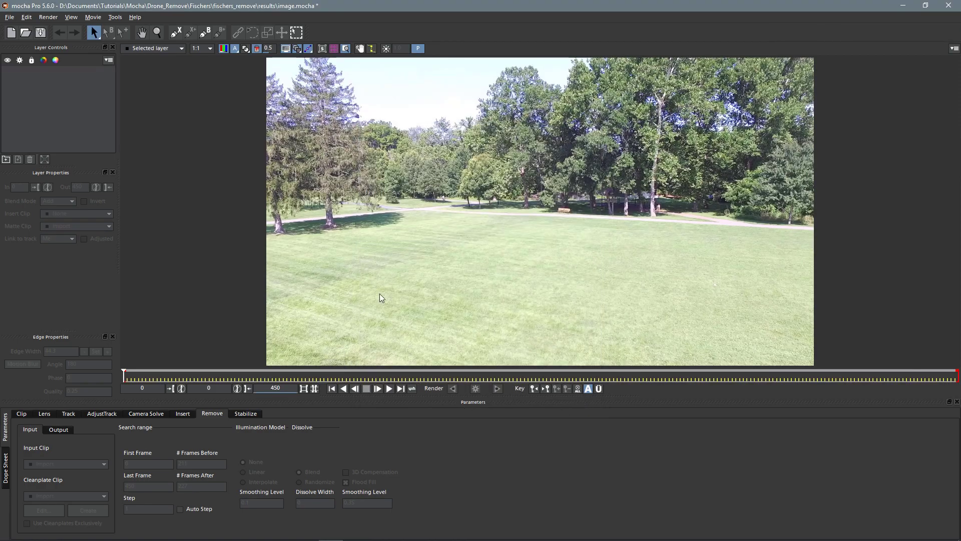
# - Preview the drone clip, then park the playhead at frame 220 with the man mid-field
pyautogui.press('space')
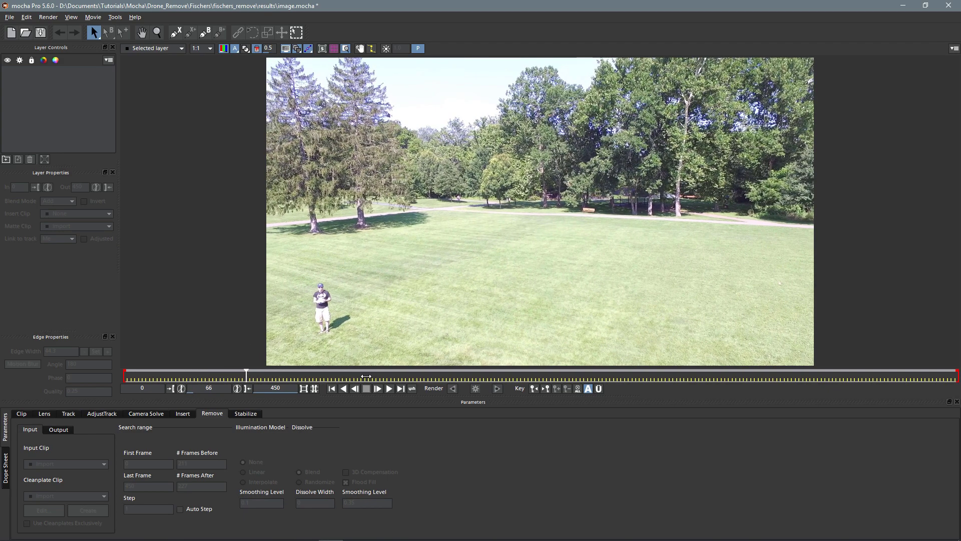
pyautogui.click(493, 380)
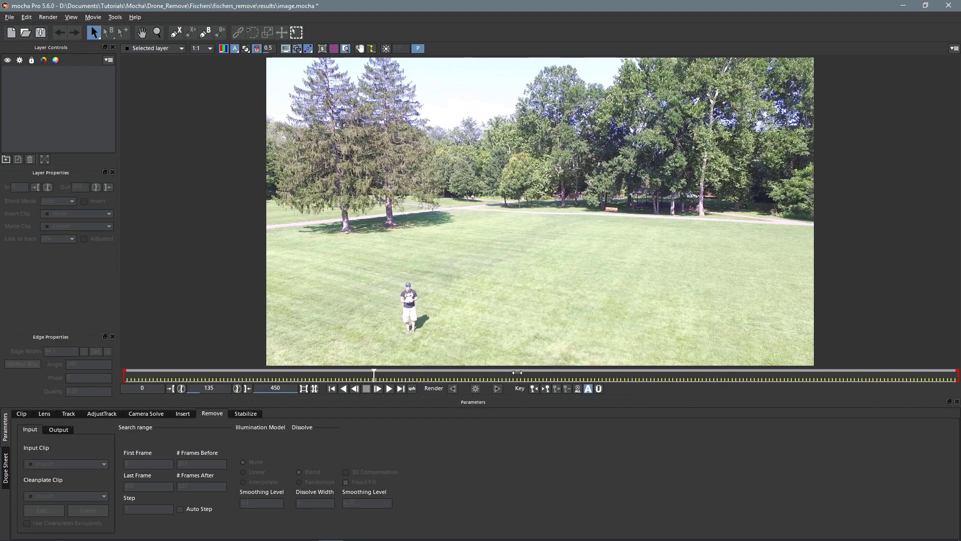
pyautogui.click(526, 375)
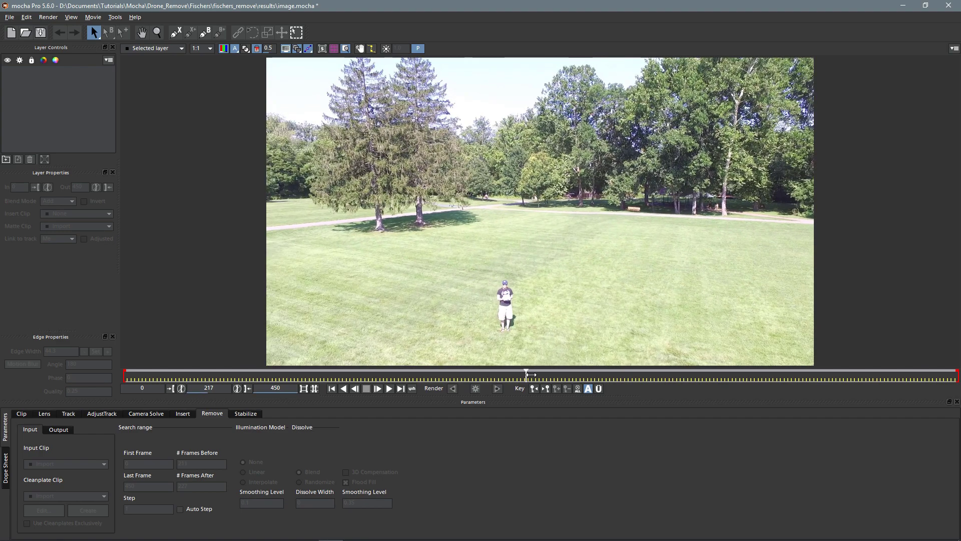
pyautogui.click(531, 374)
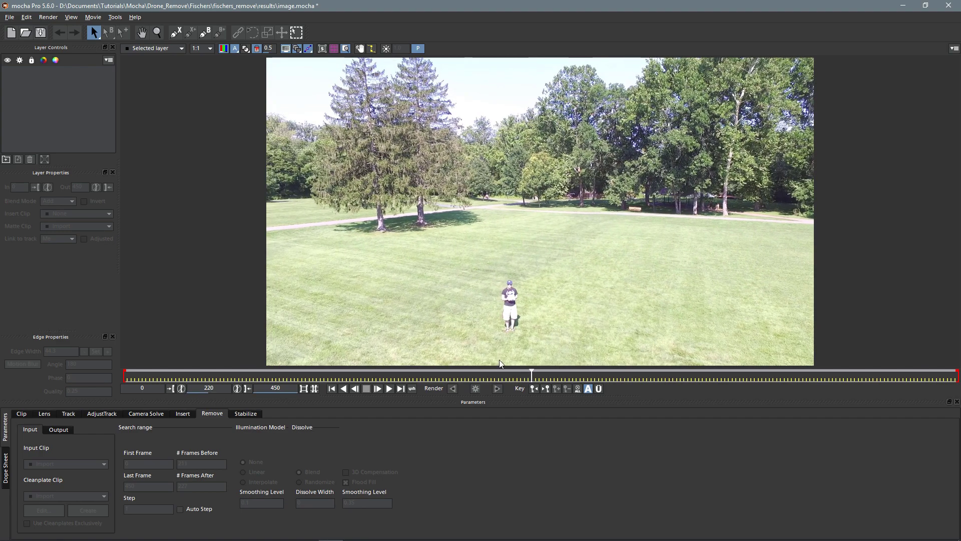
pyautogui.click(183, 33)
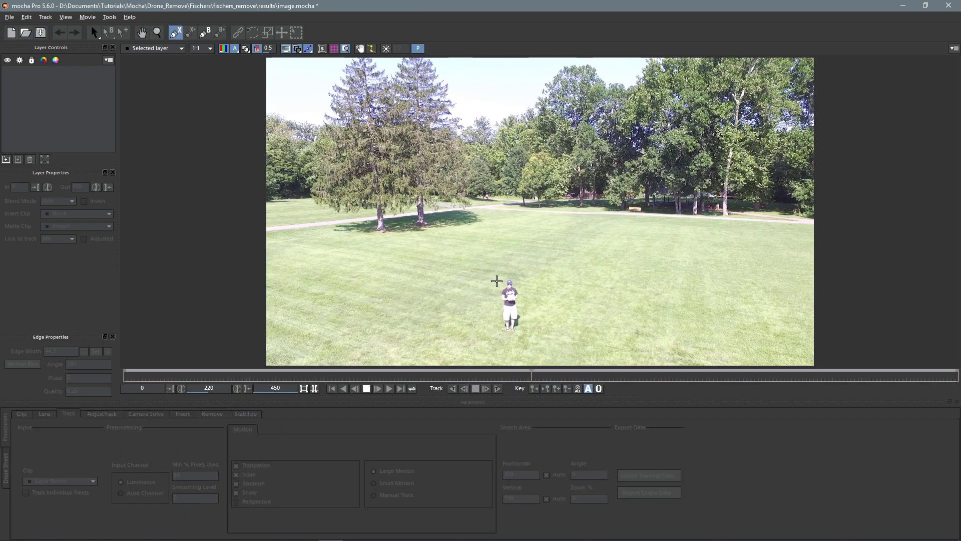
# - Draw a closed X-spline around the standing man at frame 220, then nudge its lower-left point
pyautogui.click(474, 284)
pyautogui.click(492, 279)
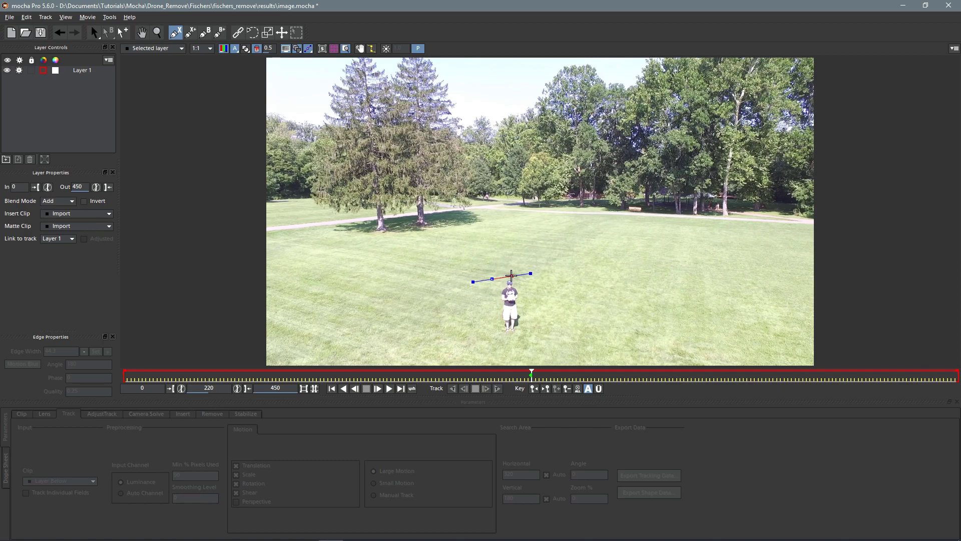
pyautogui.click(527, 270)
pyautogui.click(507, 274)
pyautogui.click(536, 293)
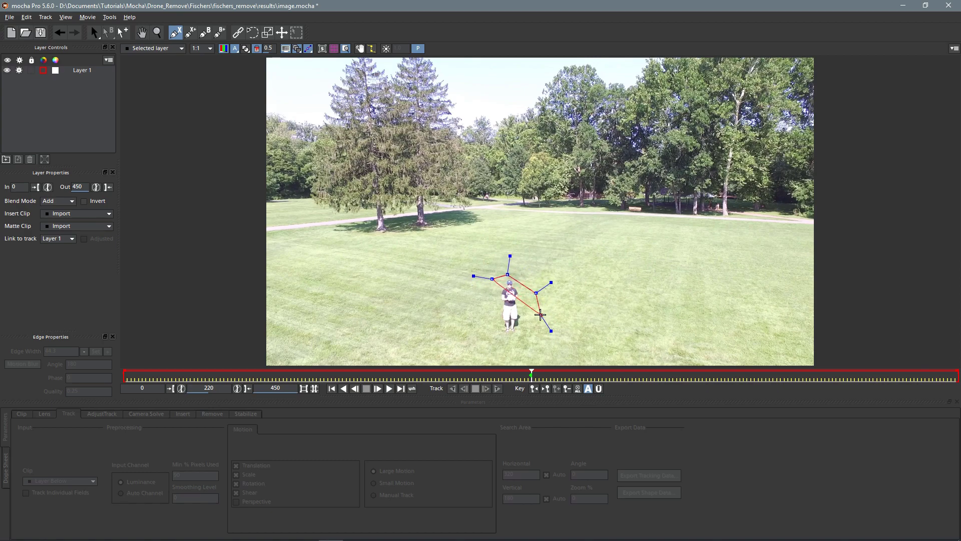
pyautogui.click(545, 317)
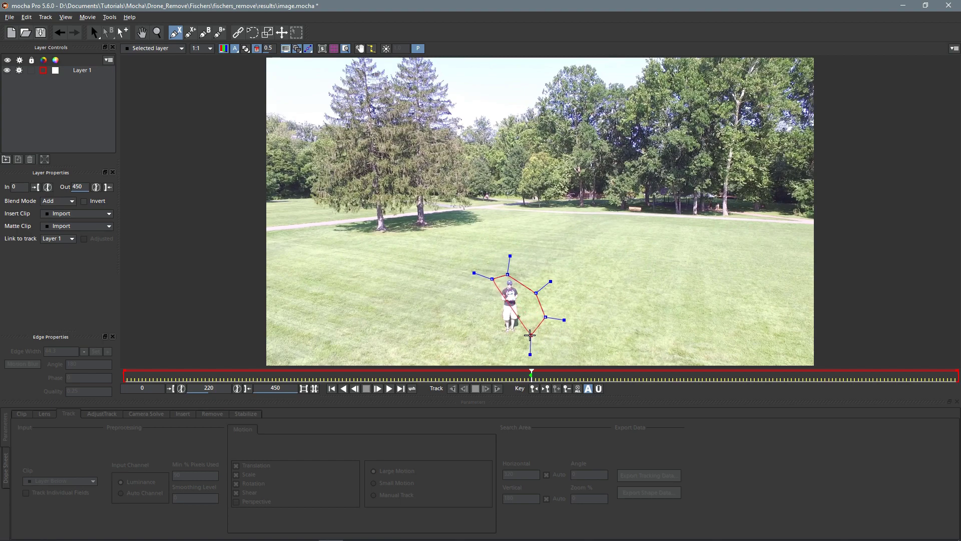
pyautogui.click(524, 337)
pyautogui.click(503, 338)
pyautogui.click(470, 327)
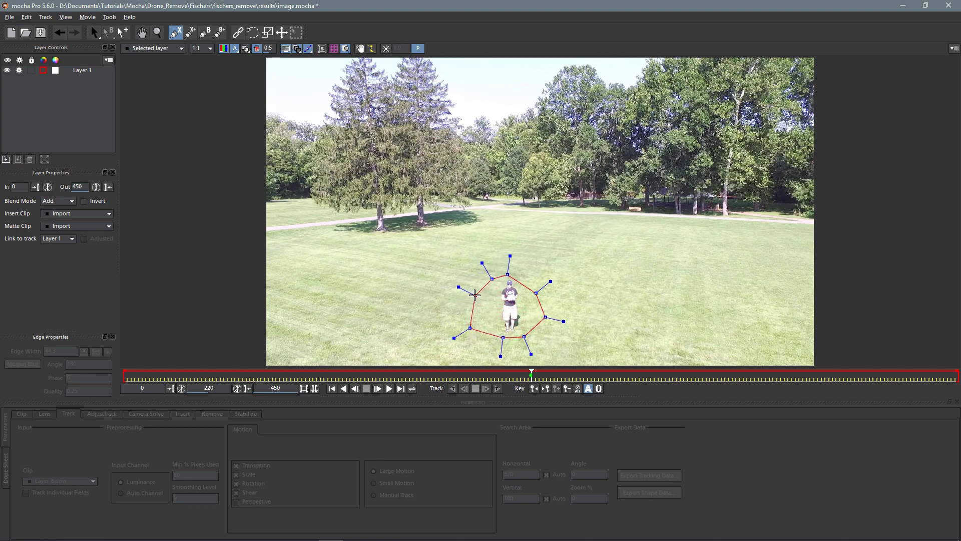
pyautogui.click(476, 296)
pyautogui.click(492, 278)
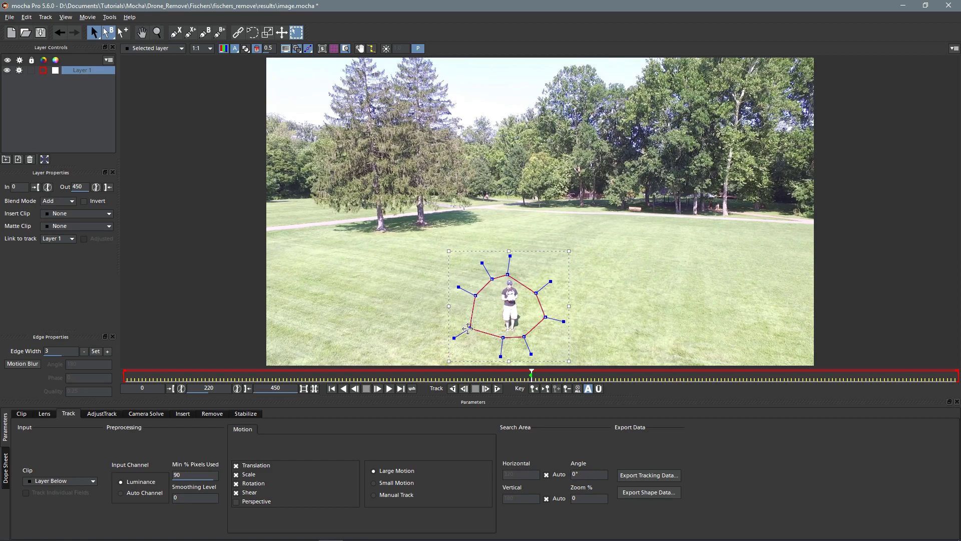
pyautogui.moveTo(468, 328); pyautogui.dragTo(498, 338)
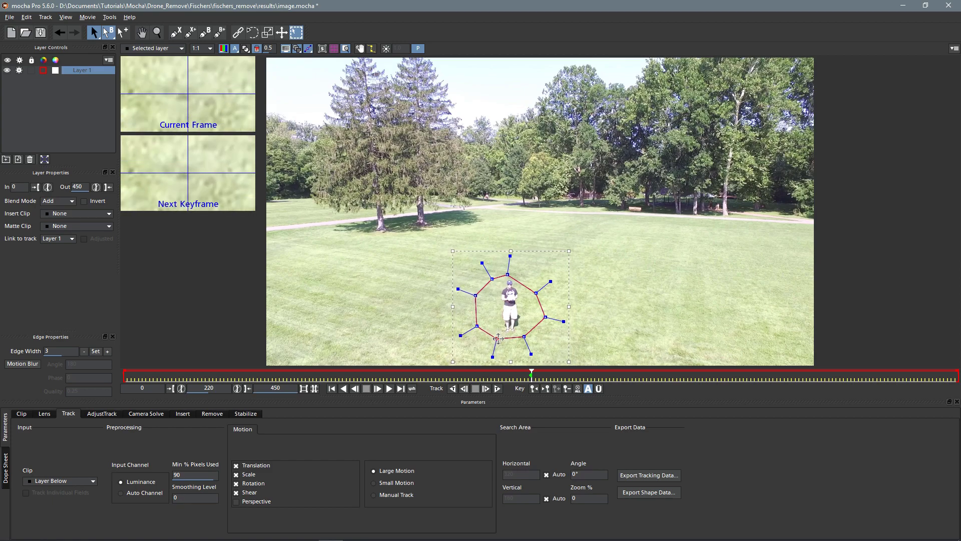
# - Pull the spline's upper-right point outward and scrub back to frame 52, where the man is outside the shape
pyautogui.moveTo(536, 292); pyautogui.dragTo(538, 285)
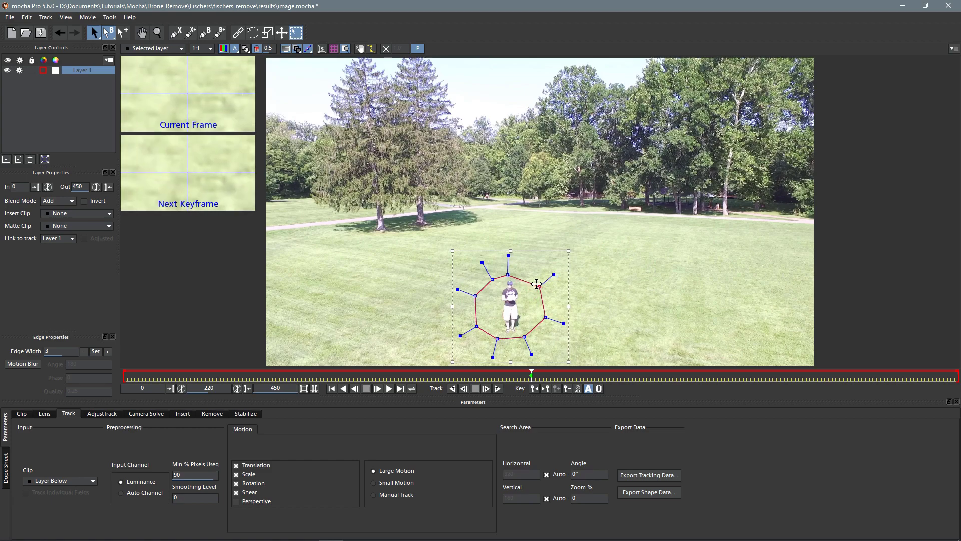
pyautogui.press('Left')
pyautogui.press('Right')
pyautogui.press('Left')
pyautogui.press('Left')
pyautogui.press('Left')
pyautogui.press('Left')
pyautogui.press('Left')
pyautogui.press('Left')
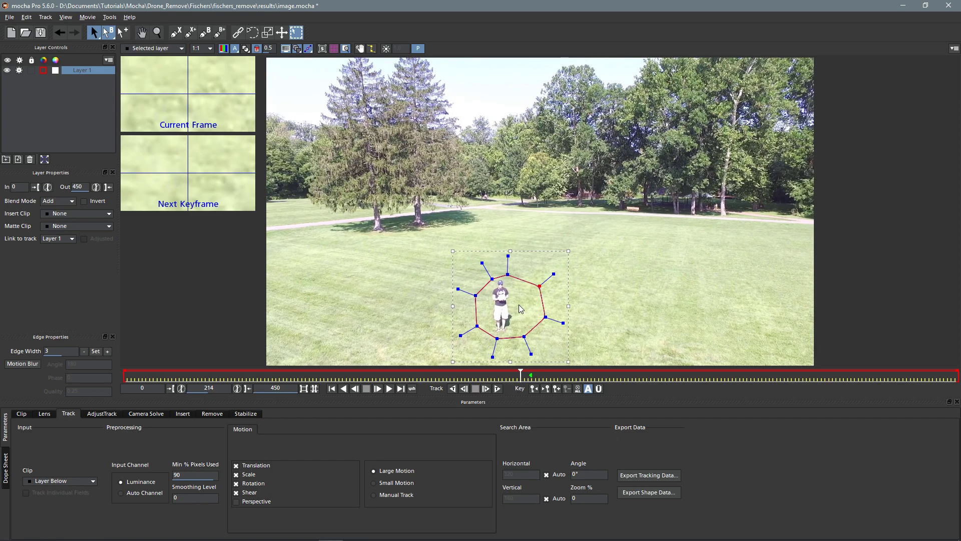
pyautogui.moveTo(521, 376); pyautogui.dragTo(518, 375)
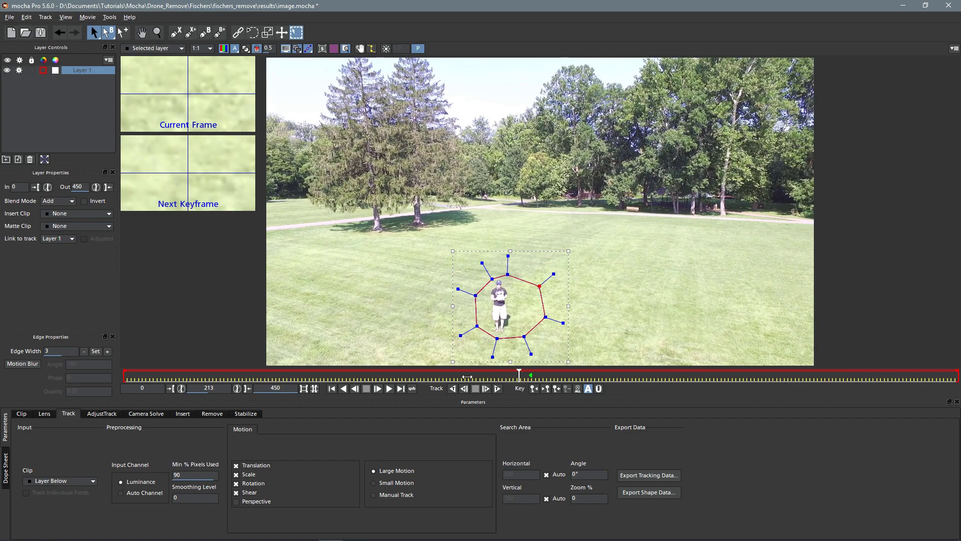
pyautogui.moveTo(377, 376); pyautogui.dragTo(219, 374)
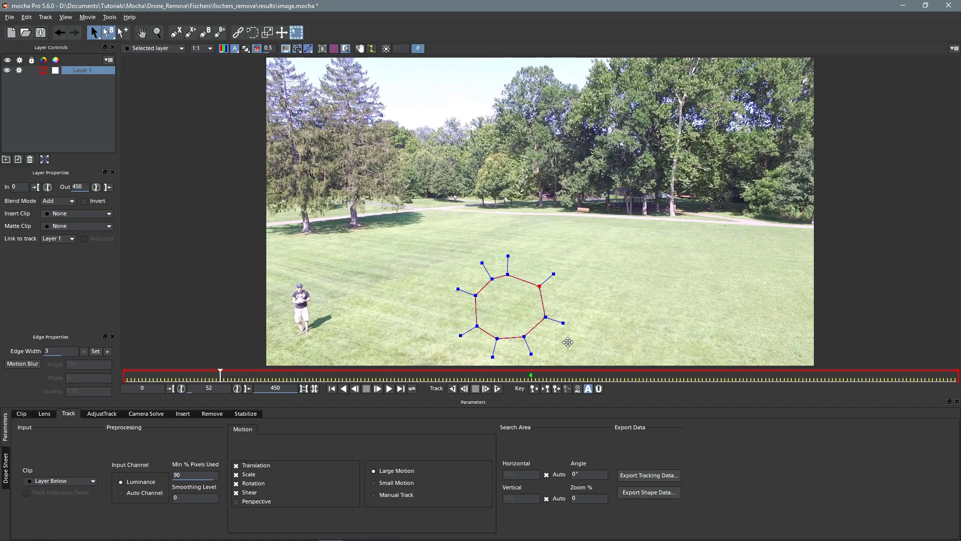
# - Move the shape left over the man near the clip's start and play forward to check the fit
pyautogui.moveTo(568, 343); pyautogui.dragTo(365, 346)
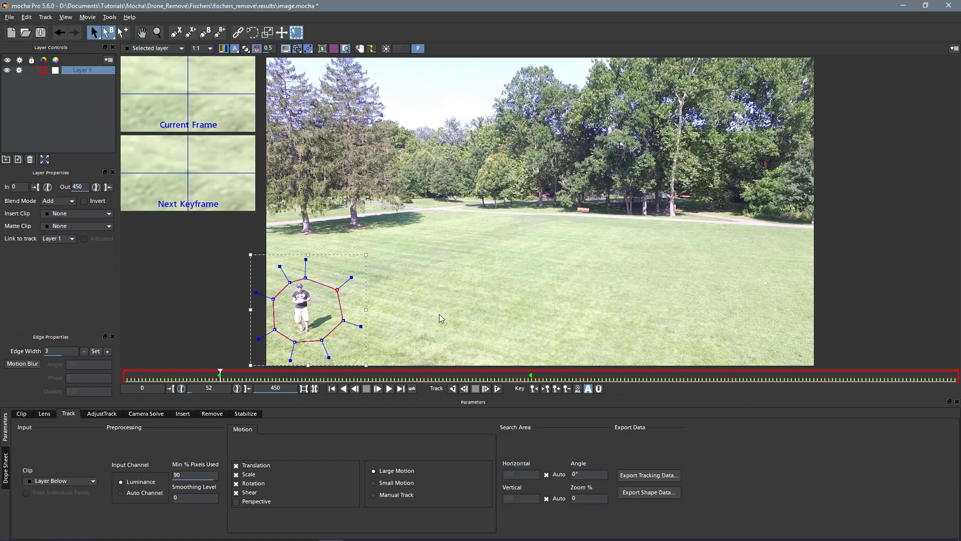
pyautogui.press('z')
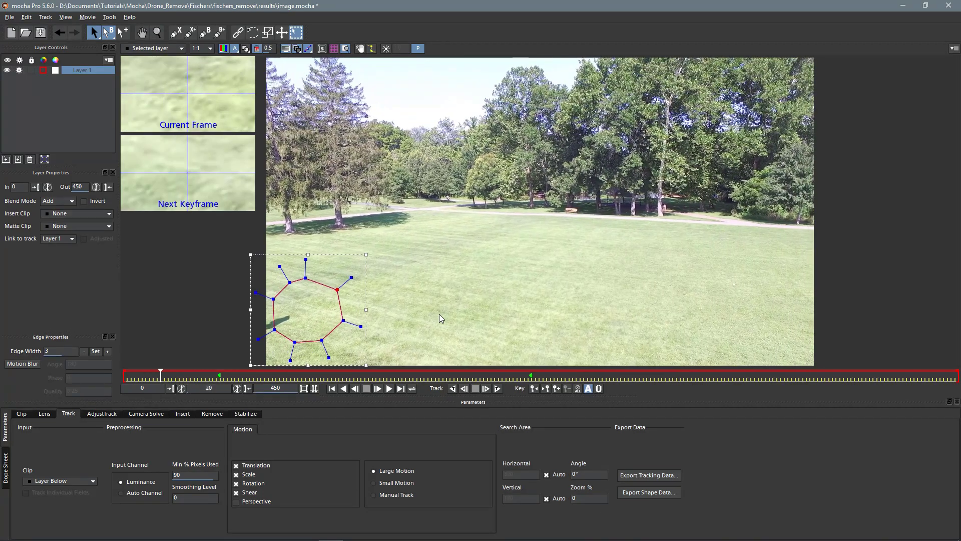
pyautogui.press('x')
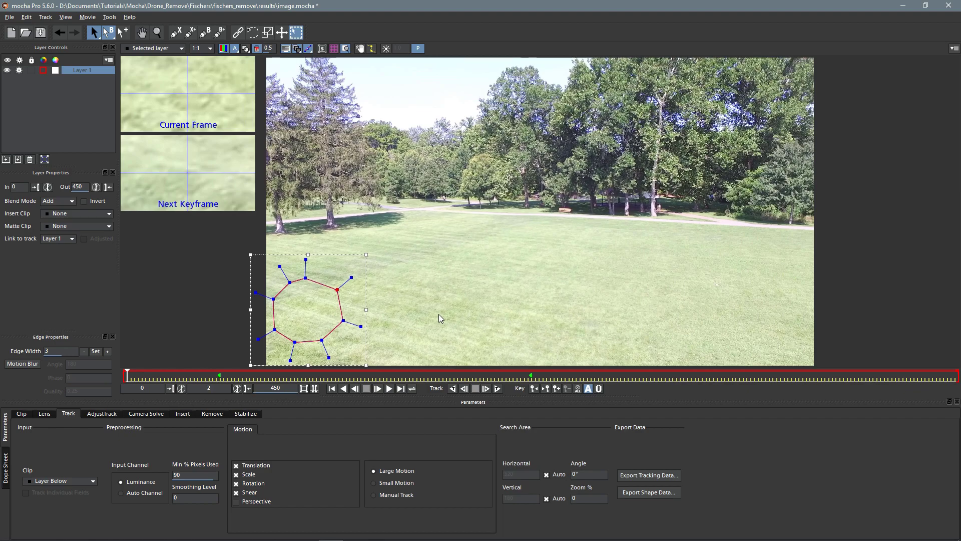
pyautogui.moveTo(367, 343); pyautogui.dragTo(288, 342)
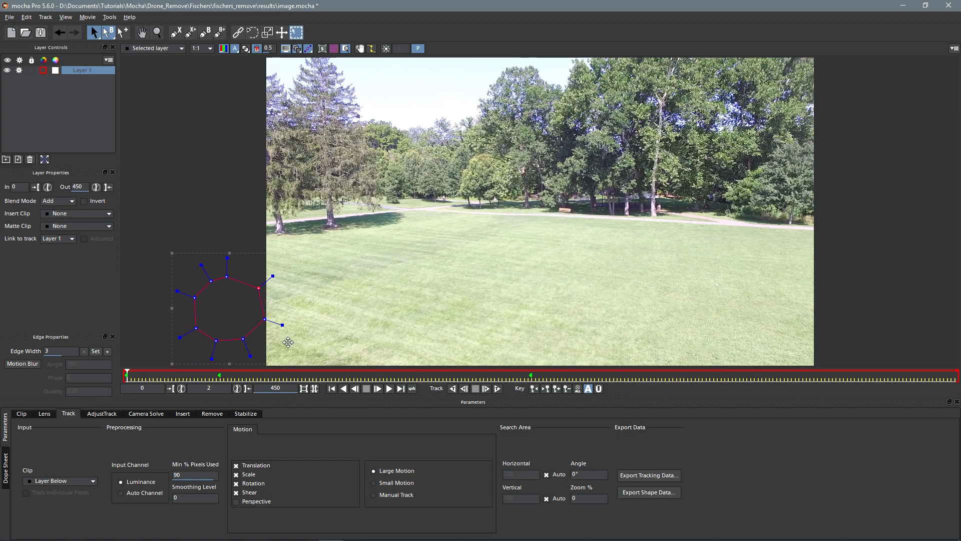
pyautogui.hotkey('shift', 'c')
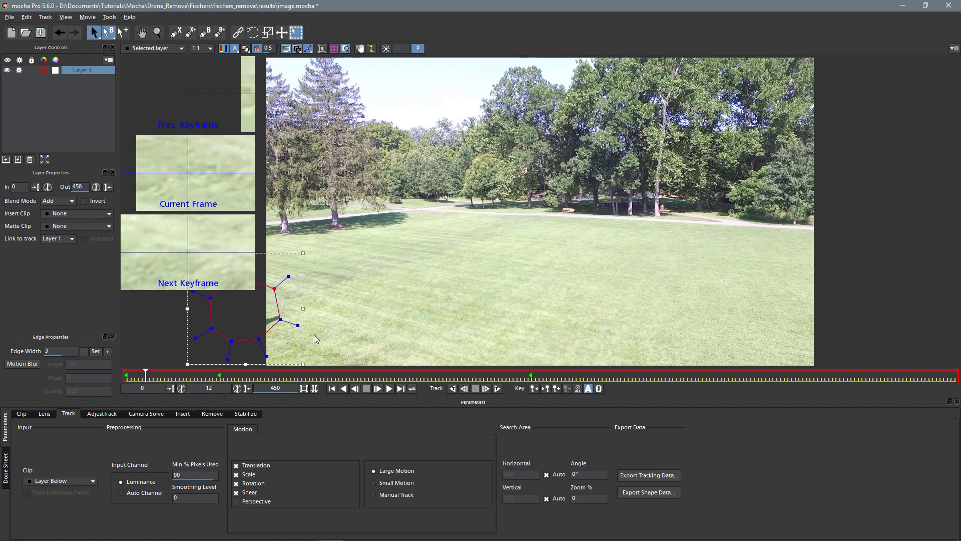
# - Fine-tune the shape's position at frame 0 and track it forward through the clip
pyautogui.hotkey('shift', 'z')
pyautogui.press('c')
pyautogui.press('c')
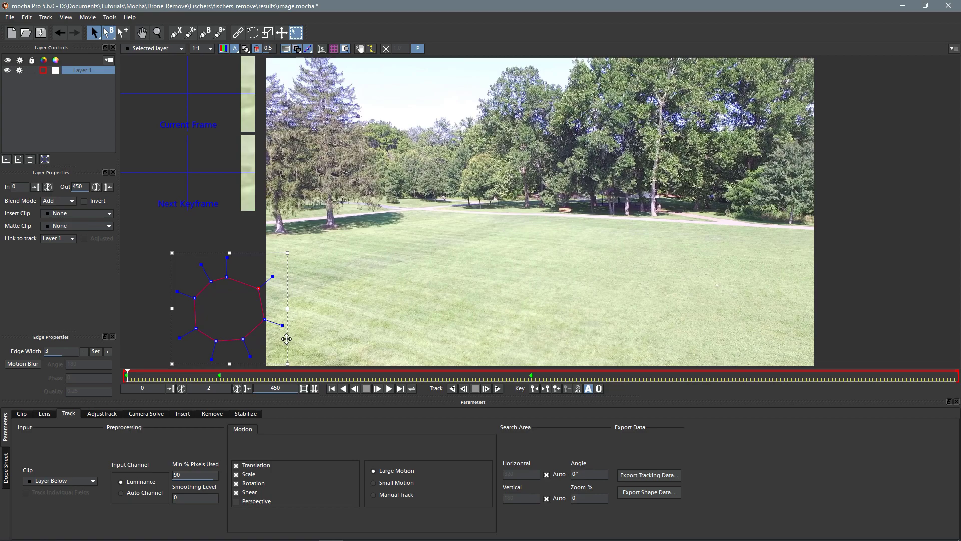
pyautogui.moveTo(289, 336); pyautogui.dragTo(291, 339)
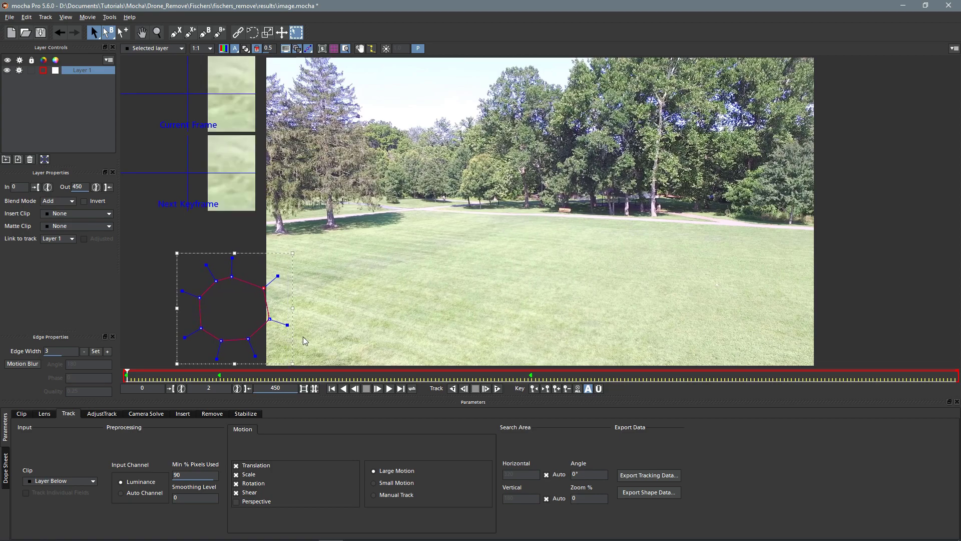
pyautogui.press('Home')
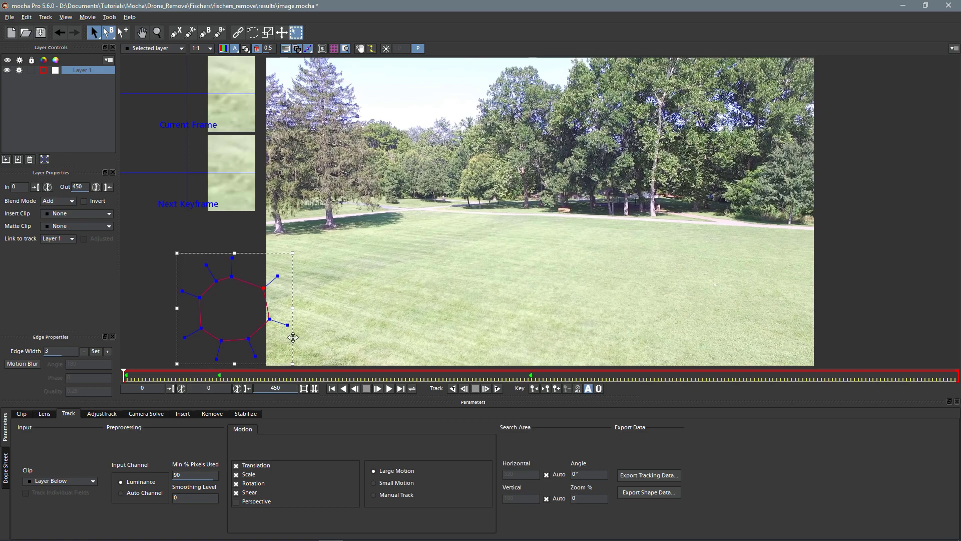
pyautogui.moveTo(293, 337); pyautogui.dragTo(287, 337)
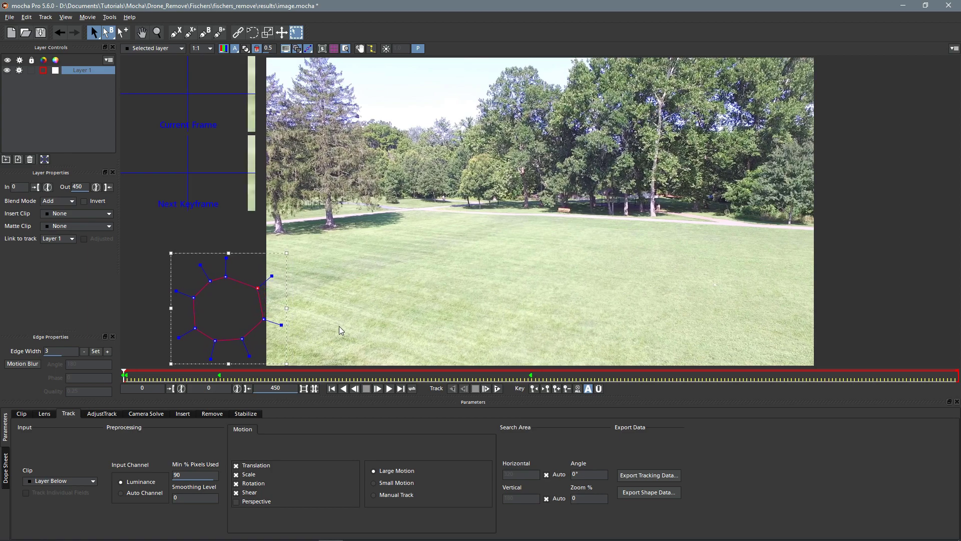
pyautogui.press('t')
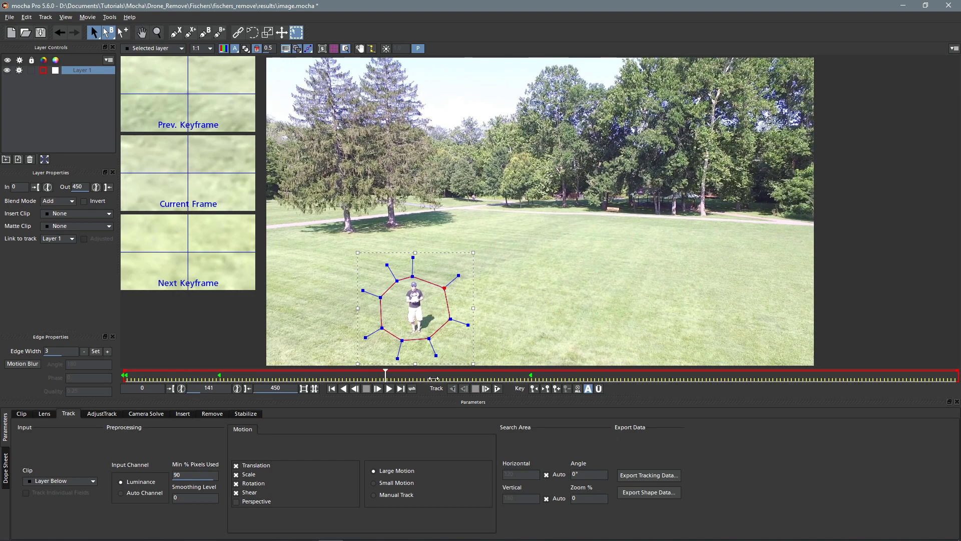
# - Stop the forward track and move from frame 220 ahead to around frame 298
pyautogui.click(487, 388)
pyautogui.click(545, 389)
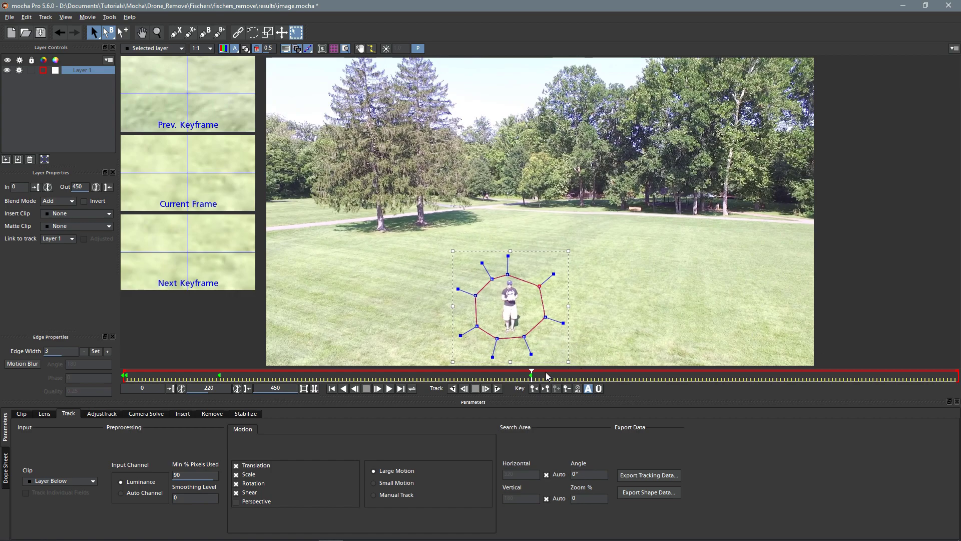
pyautogui.press('Right')
pyautogui.press('Right')
pyautogui.press('Right')
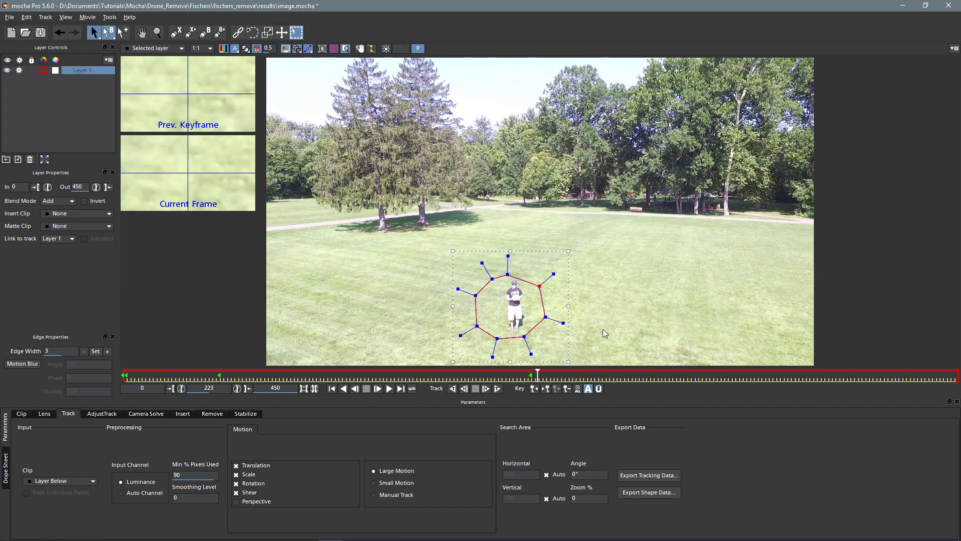
pyautogui.press('Right')
pyautogui.press('Right')
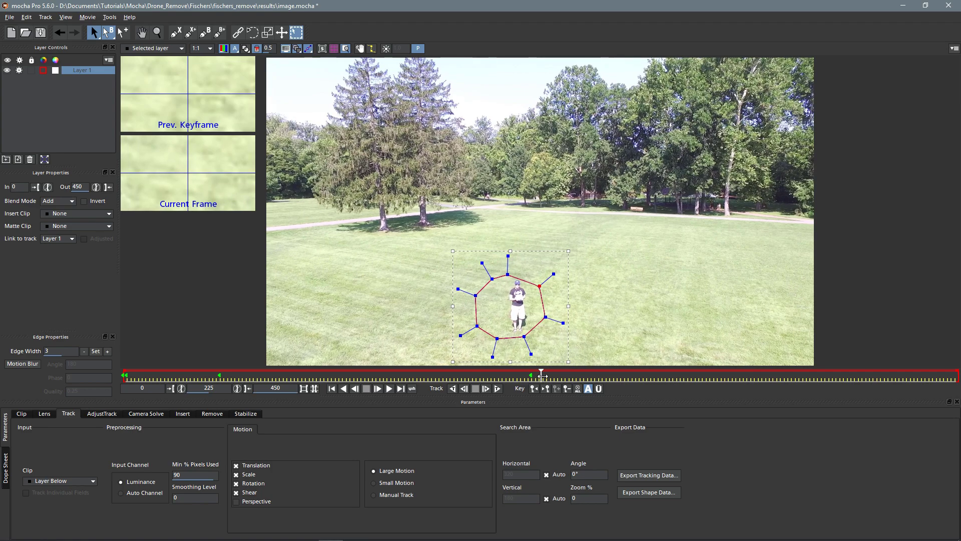
pyautogui.moveTo(624, 375); pyautogui.dragTo(807, 375)
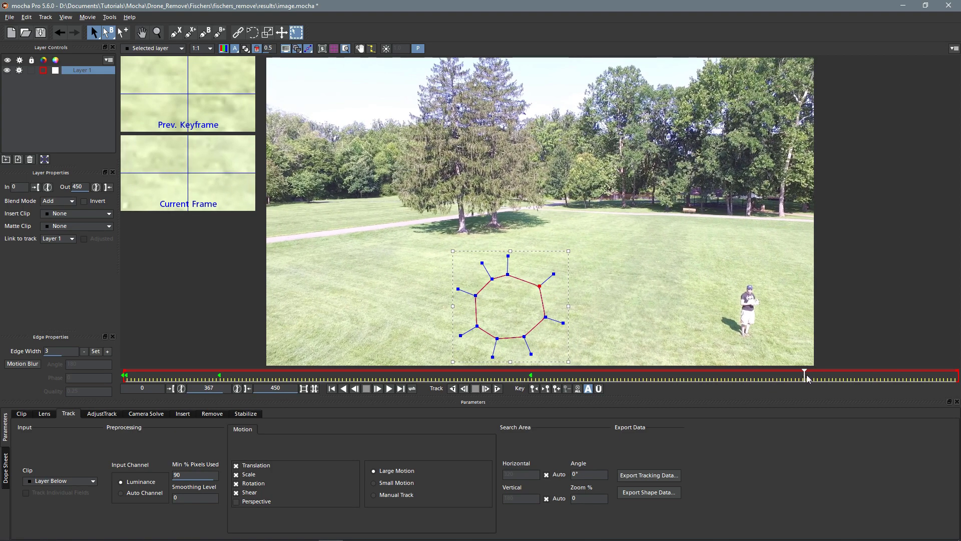
# - Drag the drifted shape rightward in three moves back onto the person
pyautogui.moveTo(568, 345); pyautogui.dragTo(807, 352)
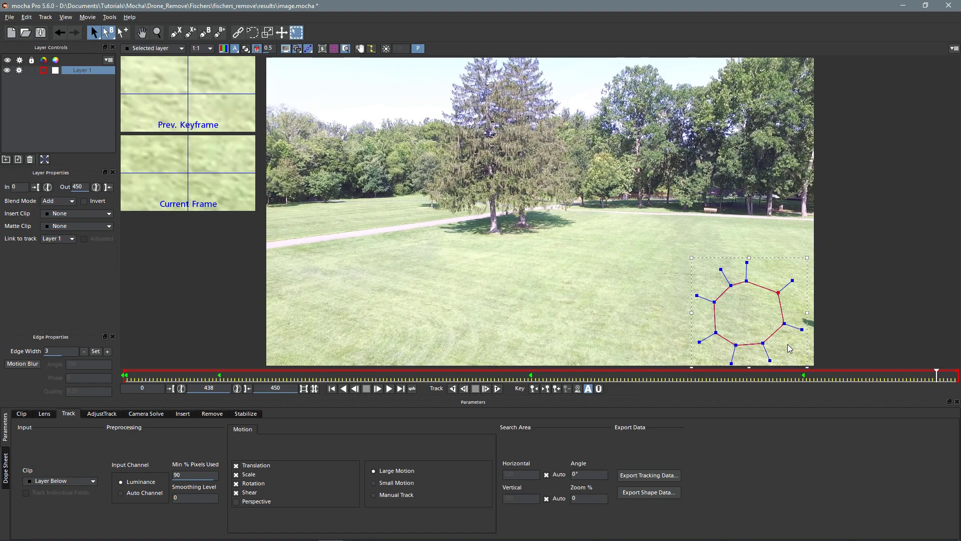
pyautogui.moveTo(806, 352); pyautogui.dragTo(895, 352)
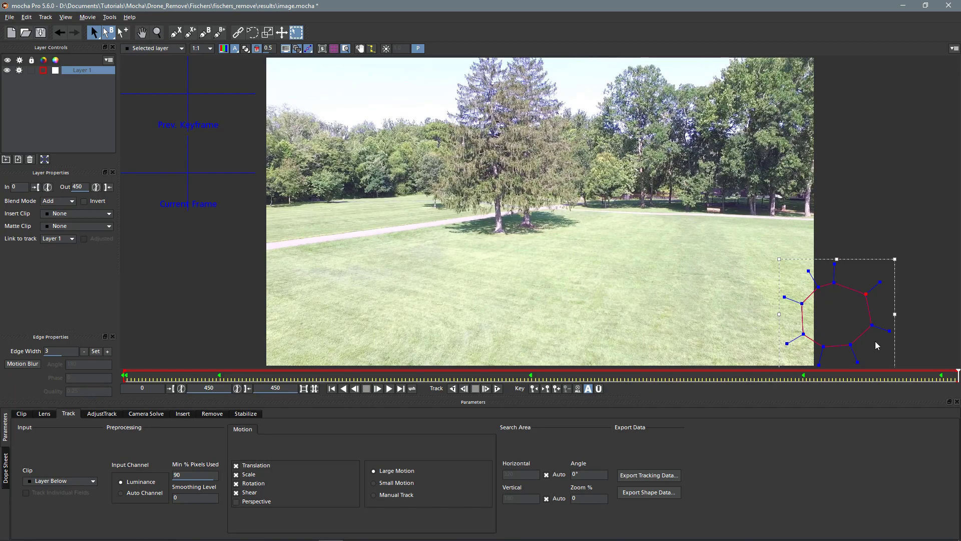
pyautogui.moveTo(894, 350); pyautogui.dragTo(912, 352)
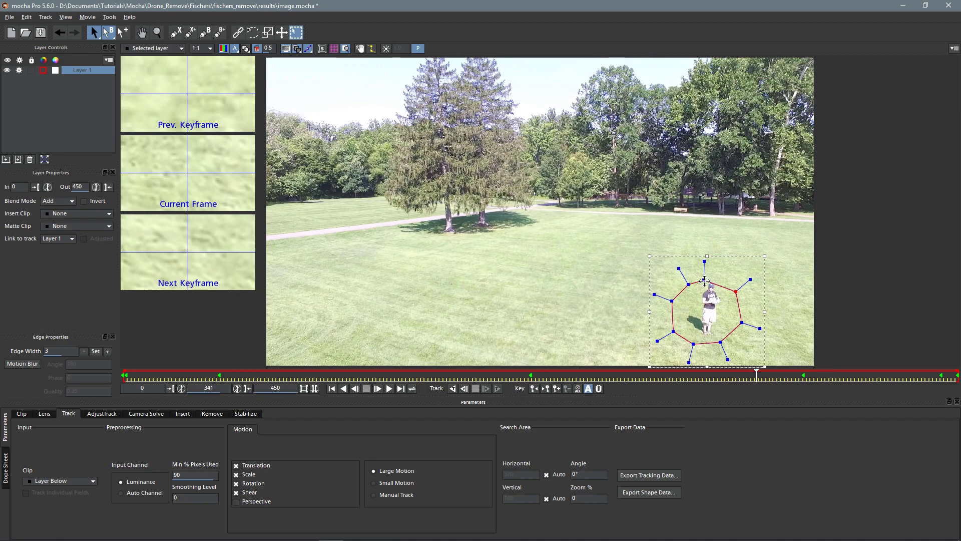
# - Turn on Uber-key and auto-key, and adjust the shape's top to fit the person at frame 341
pyautogui.click(600, 390)
pyautogui.moveTo(710, 279); pyautogui.dragTo(714, 272)
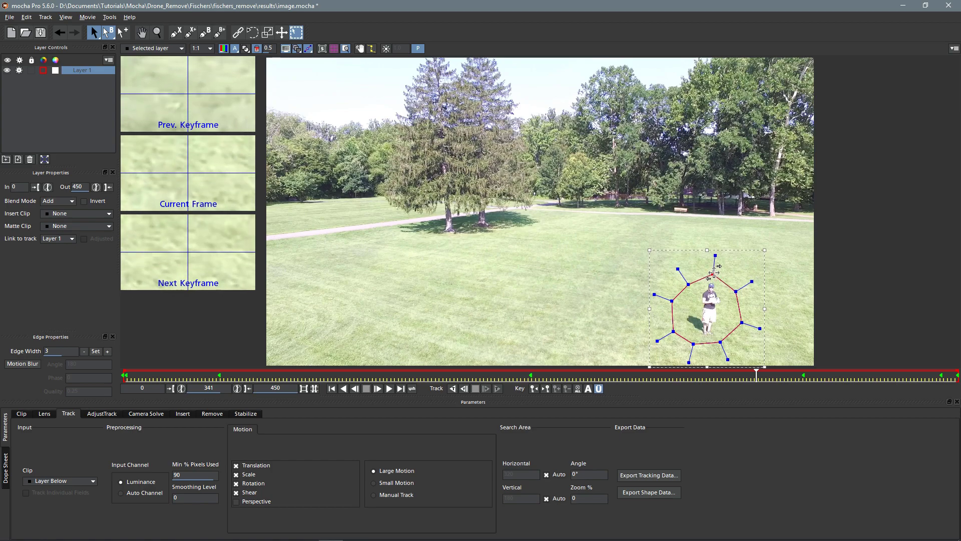
pyautogui.click(600, 389)
# - Track the shape backwards and forwards, then scrub back toward the start of the clip
pyautogui.press('z')
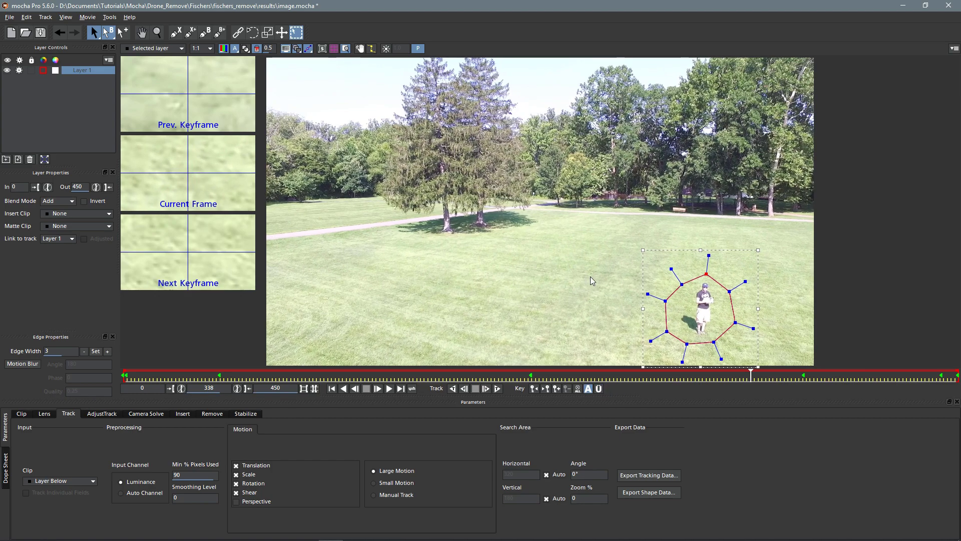
pyautogui.press('g')
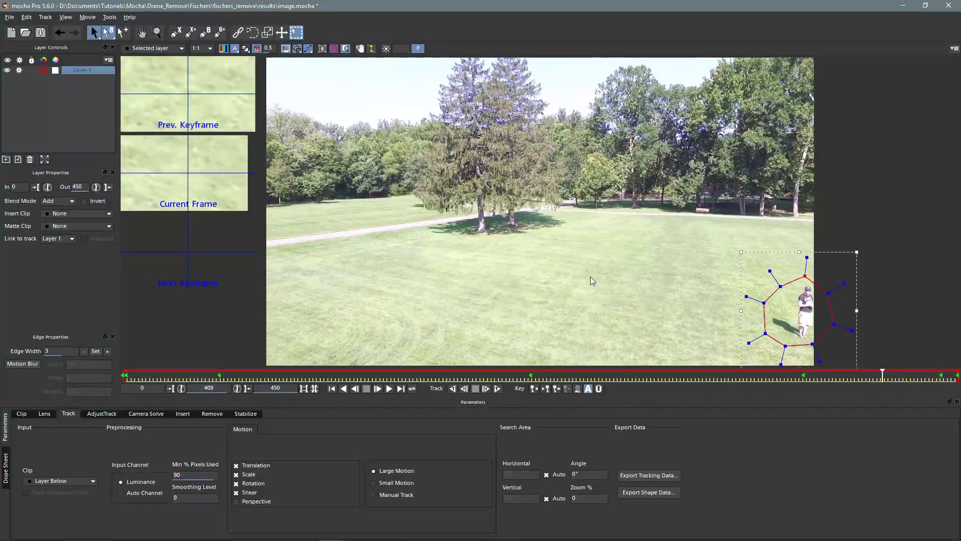
pyautogui.press('z')
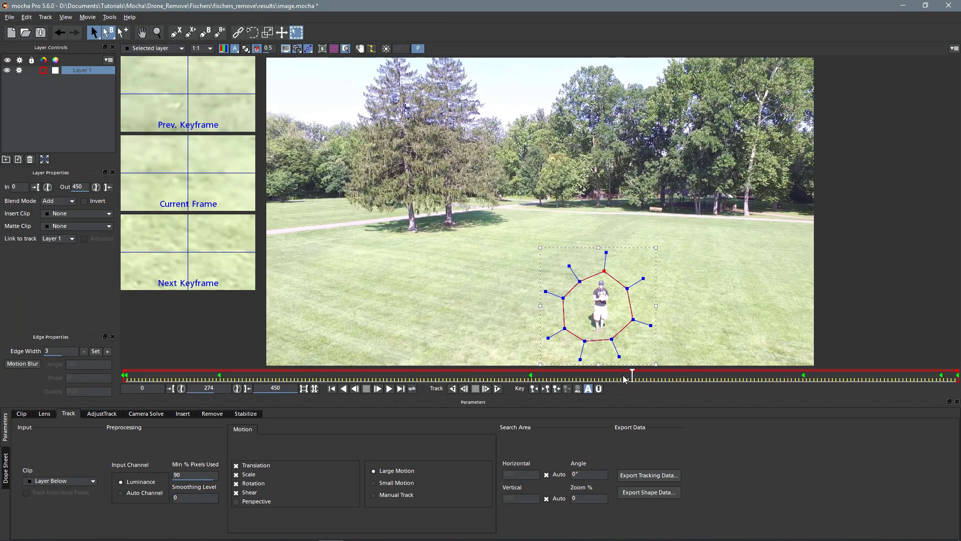
pyautogui.moveTo(624, 376); pyautogui.dragTo(124, 379)
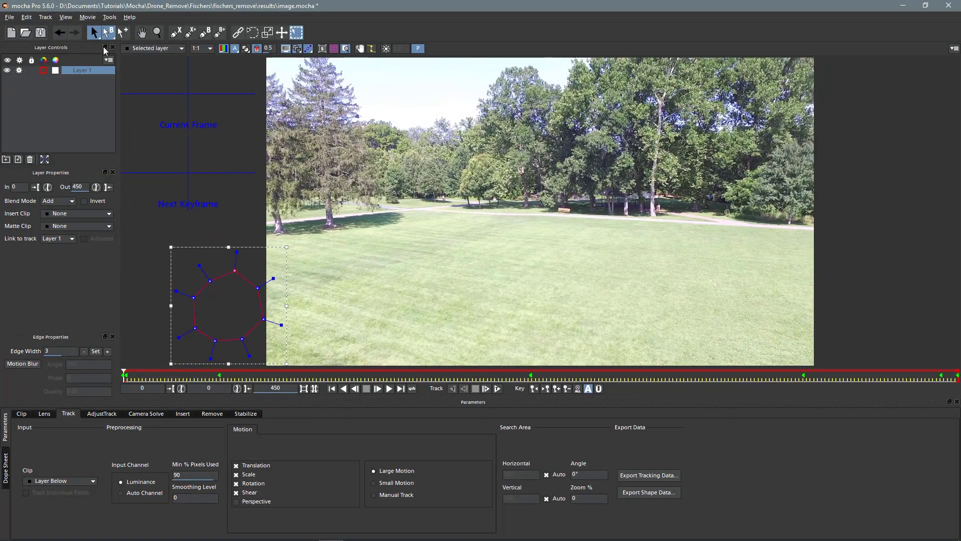
# - Rename Layer 1 to Phil and check that its shape still surrounds him at frame 230
pyautogui.doubleClick(86, 71)
pyautogui.click(88, 90)
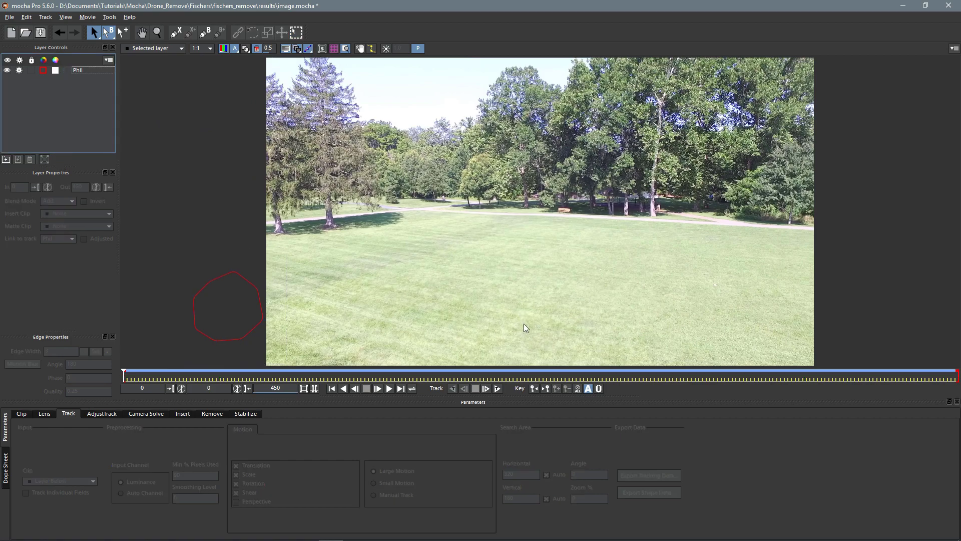
pyautogui.click(556, 375)
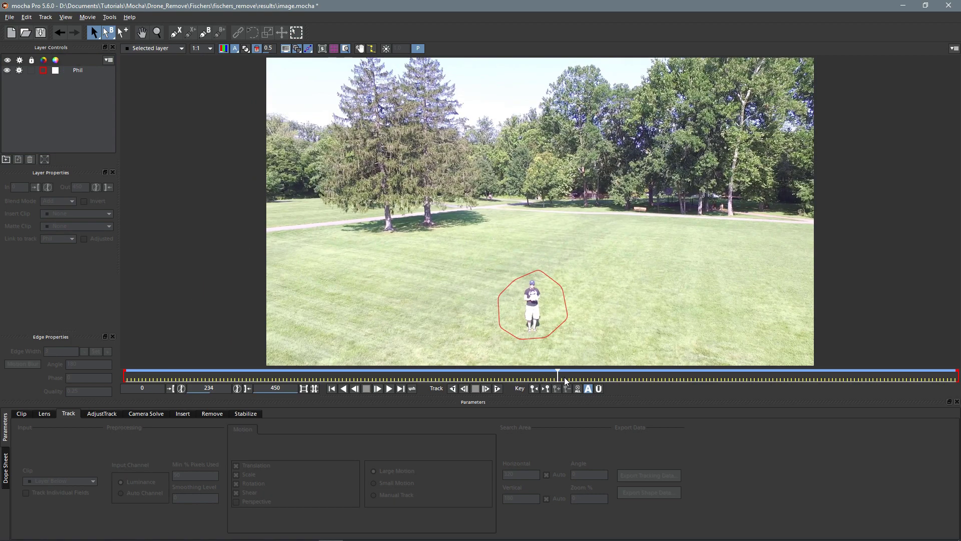
pyautogui.moveTo(552, 375); pyautogui.dragTo(551, 375)
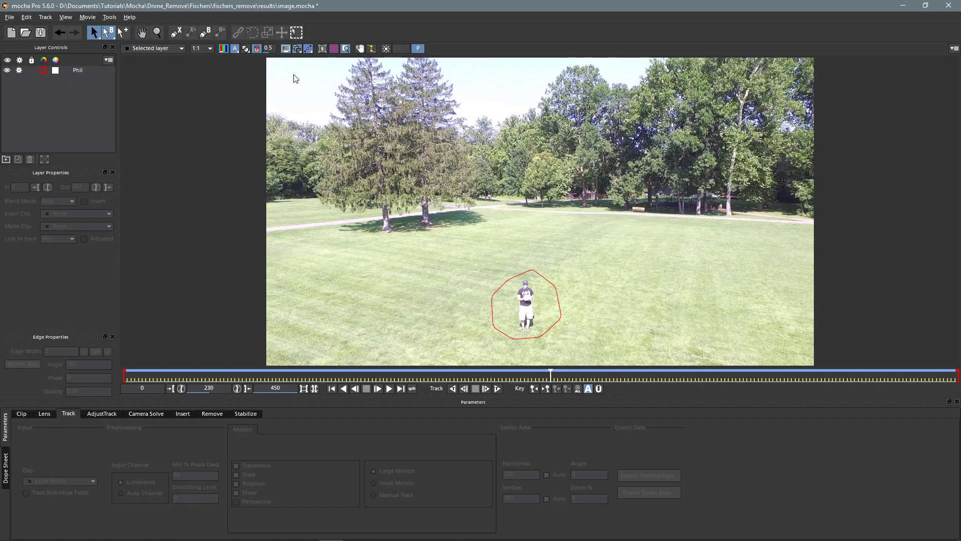
pyautogui.click(175, 33)
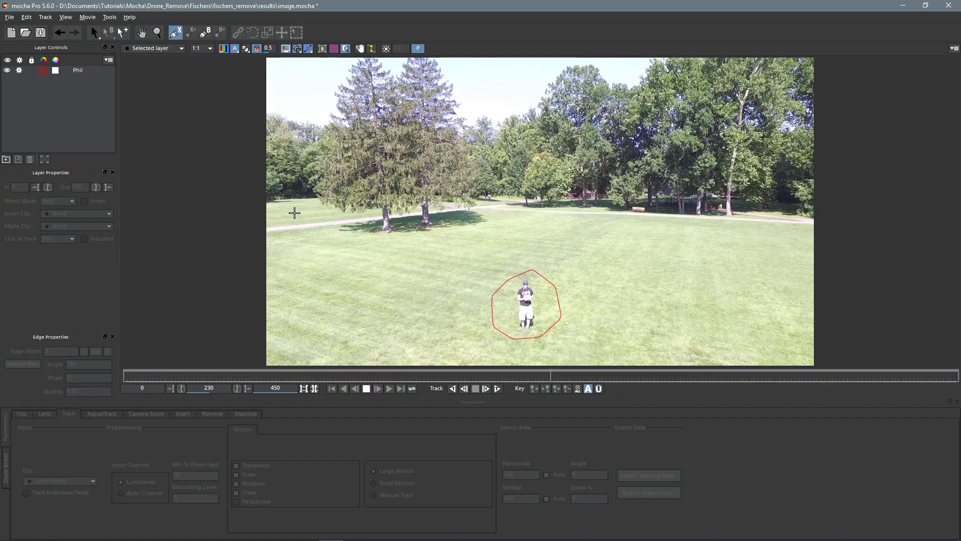
# - Draw a closed spline outlining the grass field, from the tree shadow along the path to the bottom corners
pyautogui.click(297, 203)
pyautogui.click(335, 242)
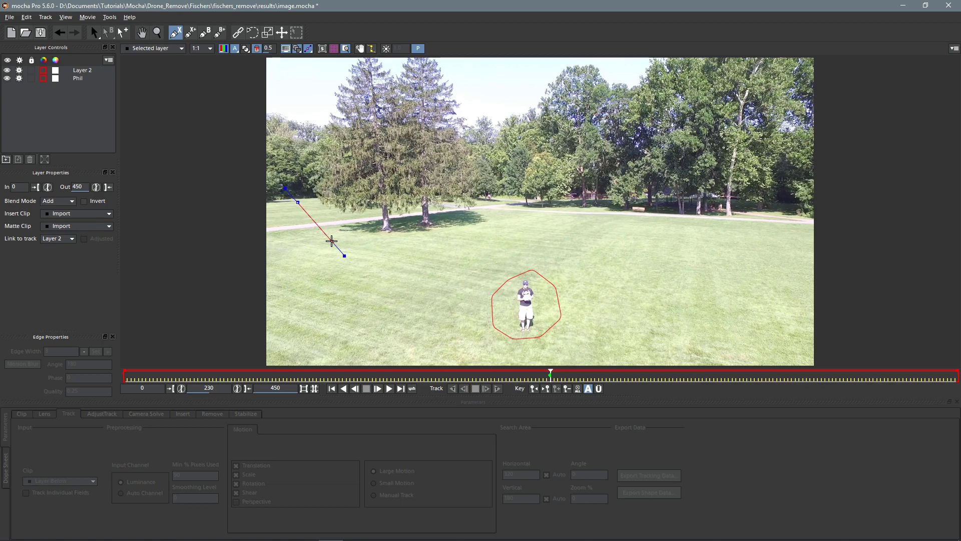
pyautogui.click(425, 247)
pyautogui.click(519, 218)
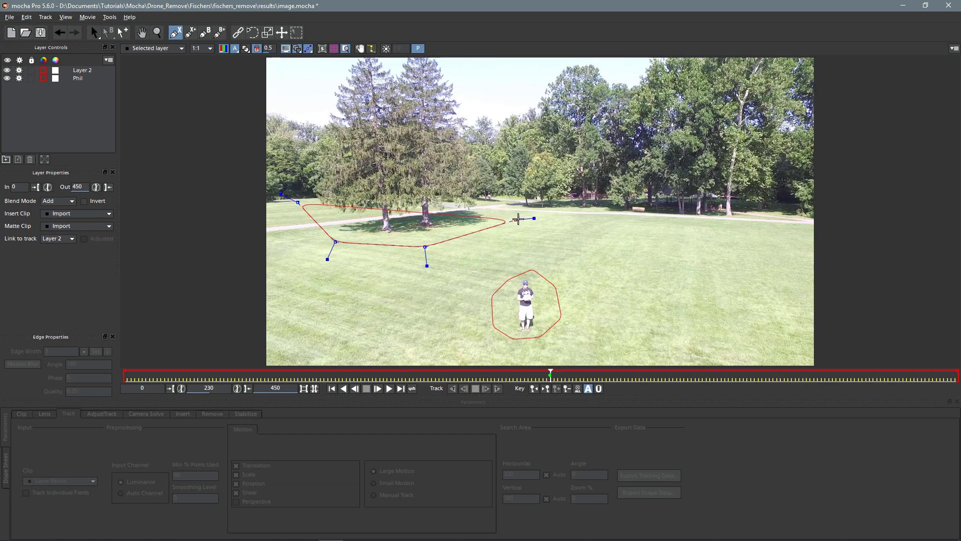
pyautogui.click(616, 221)
pyautogui.click(640, 220)
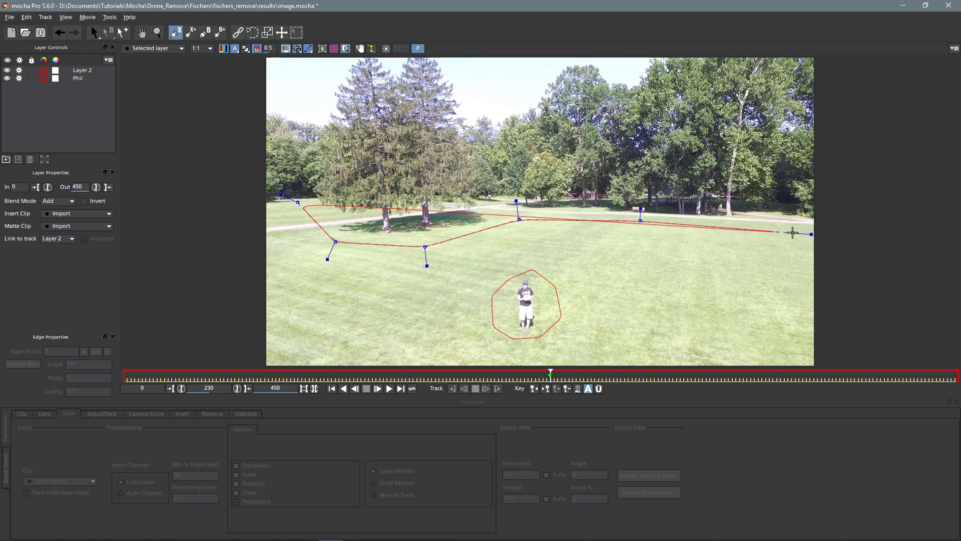
pyautogui.click(833, 233)
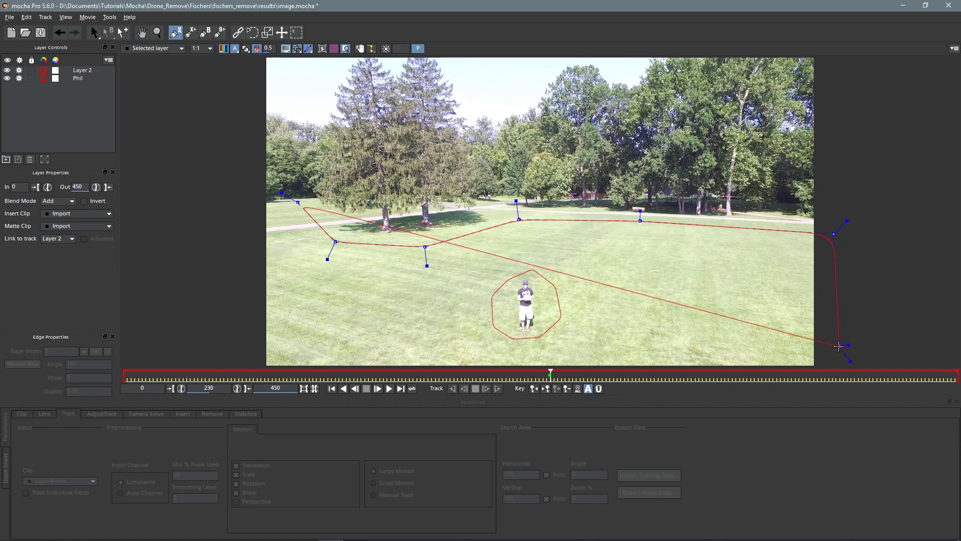
pyautogui.click(840, 345)
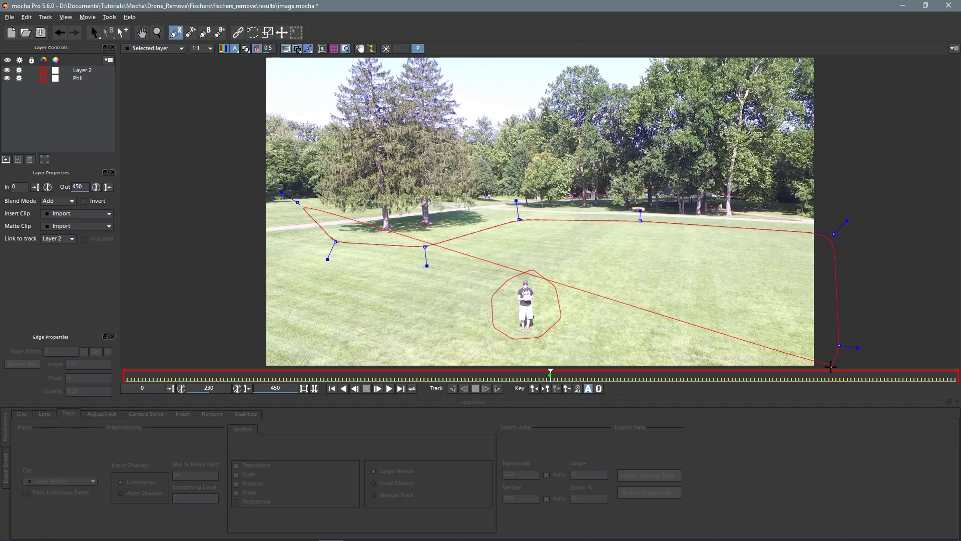
pyautogui.click(831, 367)
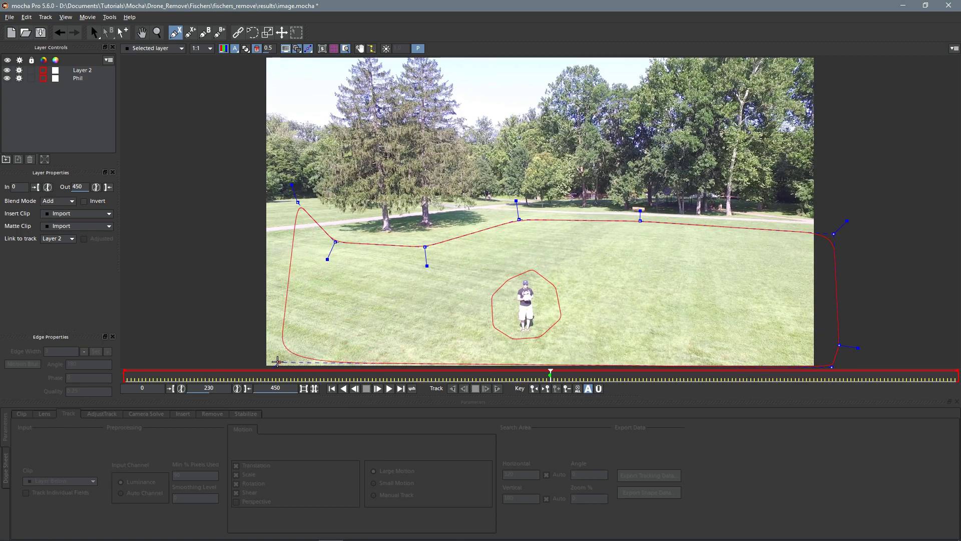
pyautogui.click(245, 366)
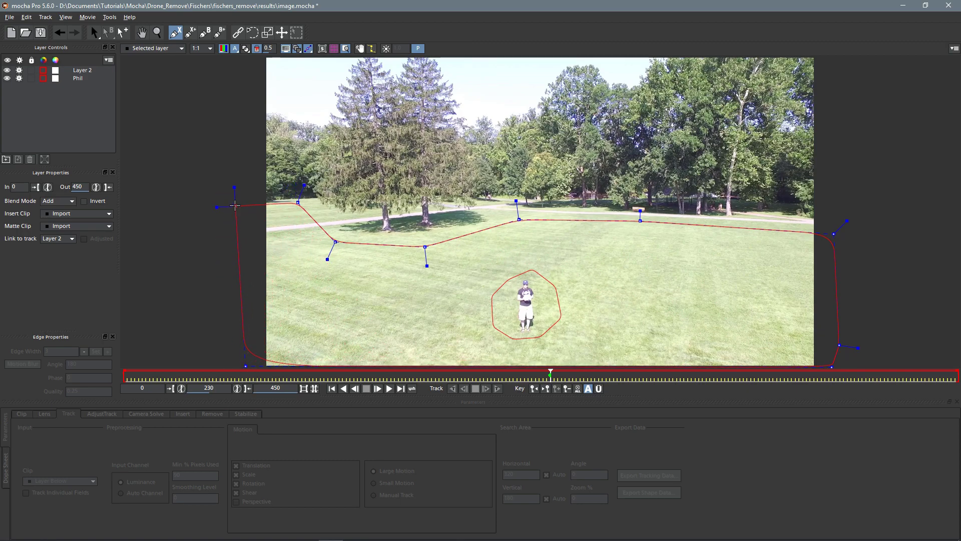
pyautogui.rightClick(213, 157)
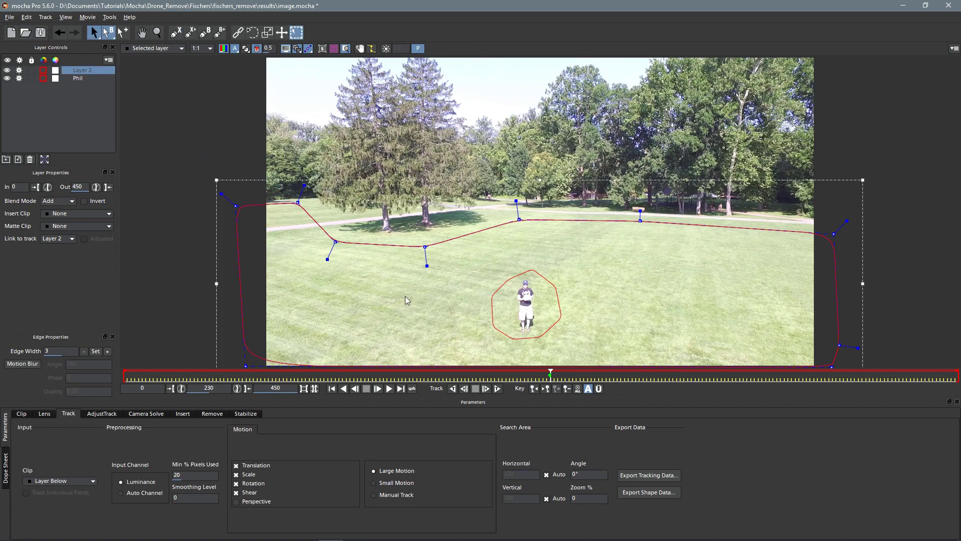
# - Rename the new layer to Ground and select it
pyautogui.doubleClick(91, 70)
pyautogui.write('Ground')
pyautogui.click(83, 112)
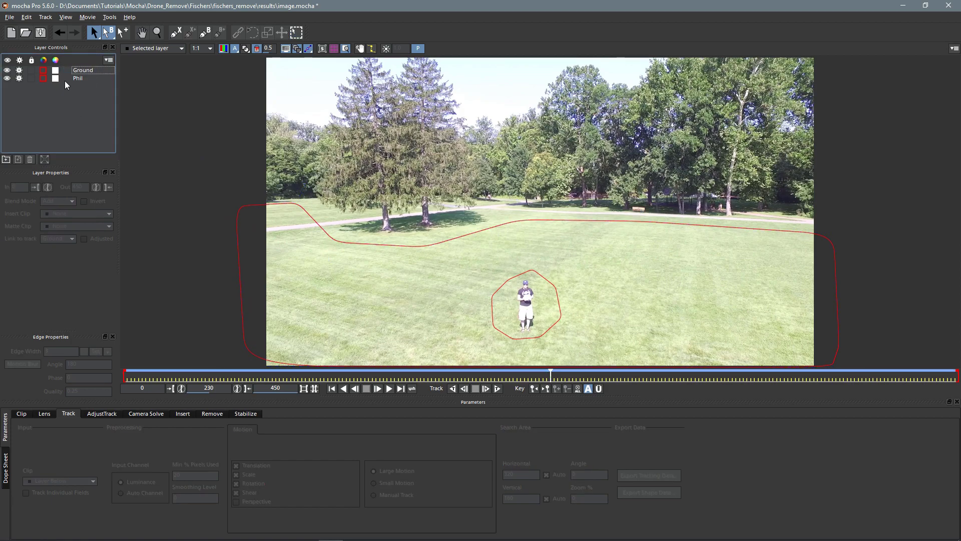
pyautogui.click(85, 70)
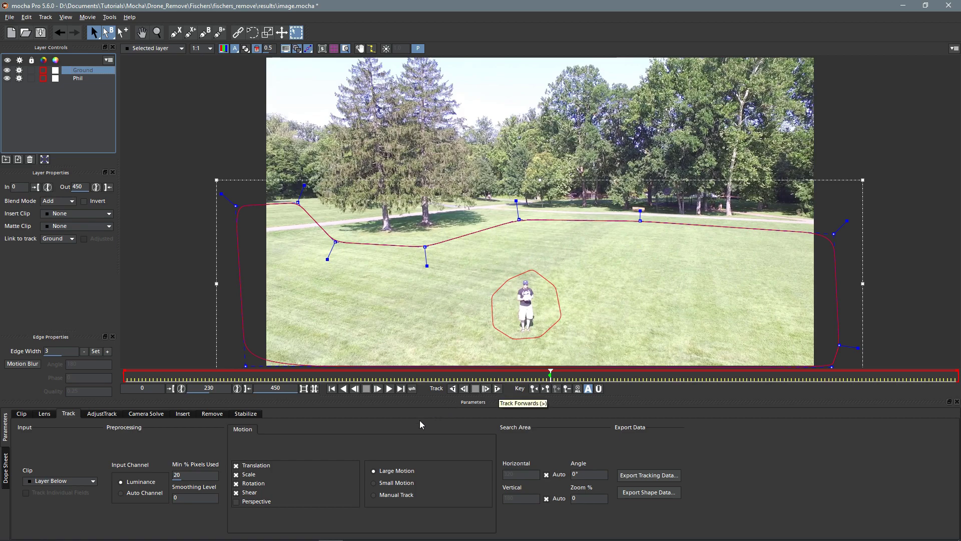
# - Enable Perspective motion for Ground, track forward, then track backward from frame 230
pyautogui.click(236, 502)
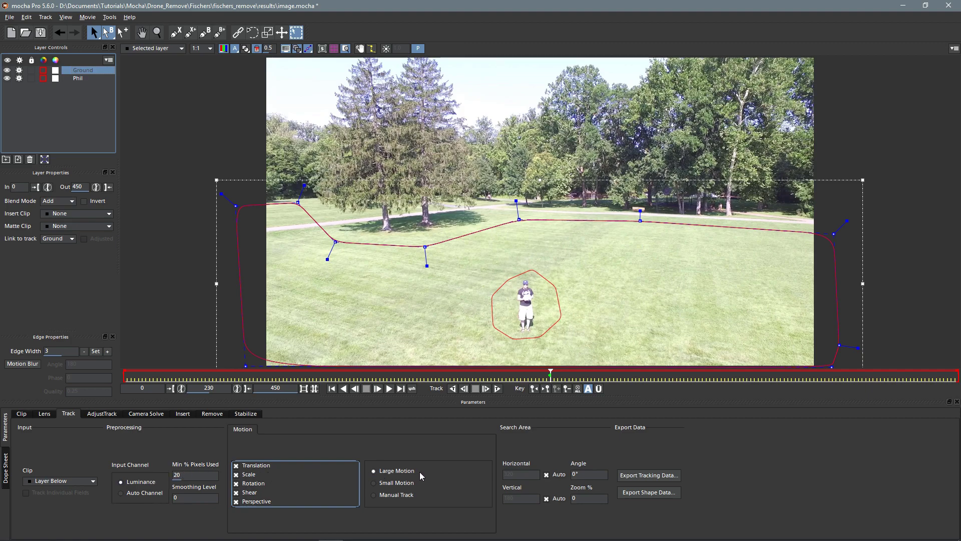
pyautogui.click(497, 388)
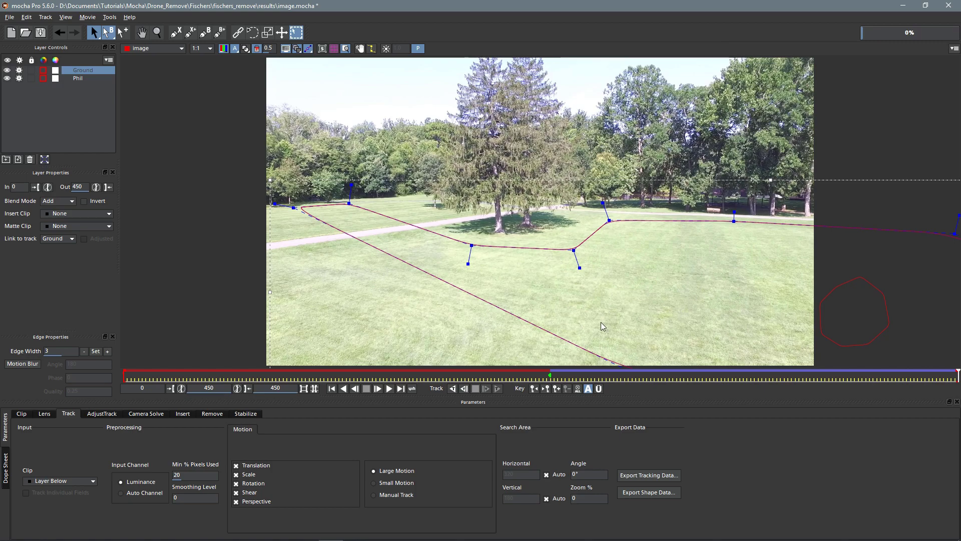
pyautogui.click(535, 390)
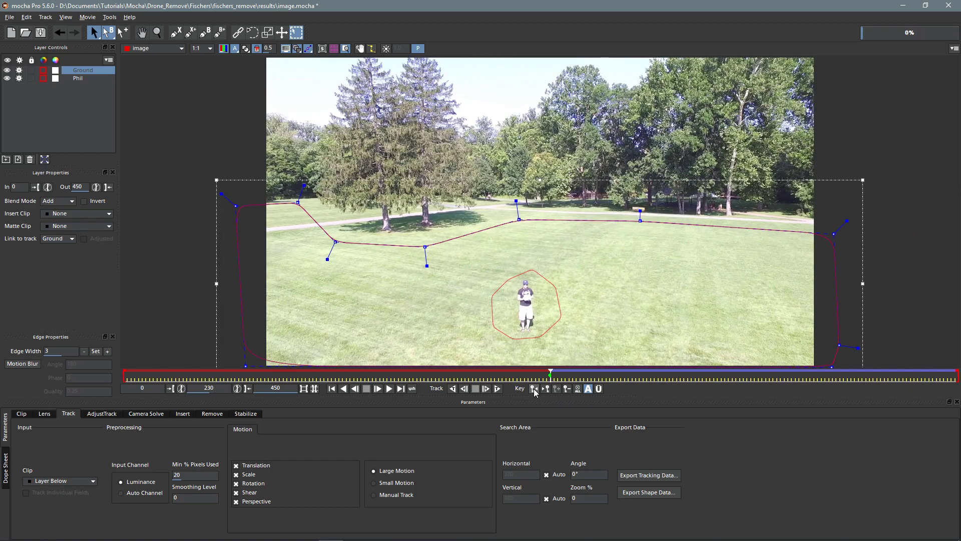
pyautogui.click(453, 389)
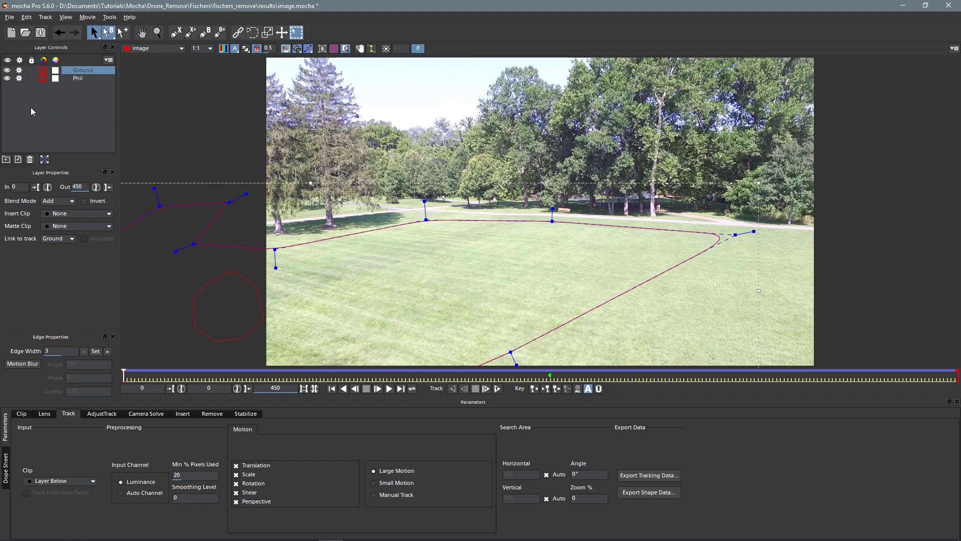
# - Turn off tracking on the Phil layer and move it above Ground in Layer Controls
pyautogui.click(19, 79)
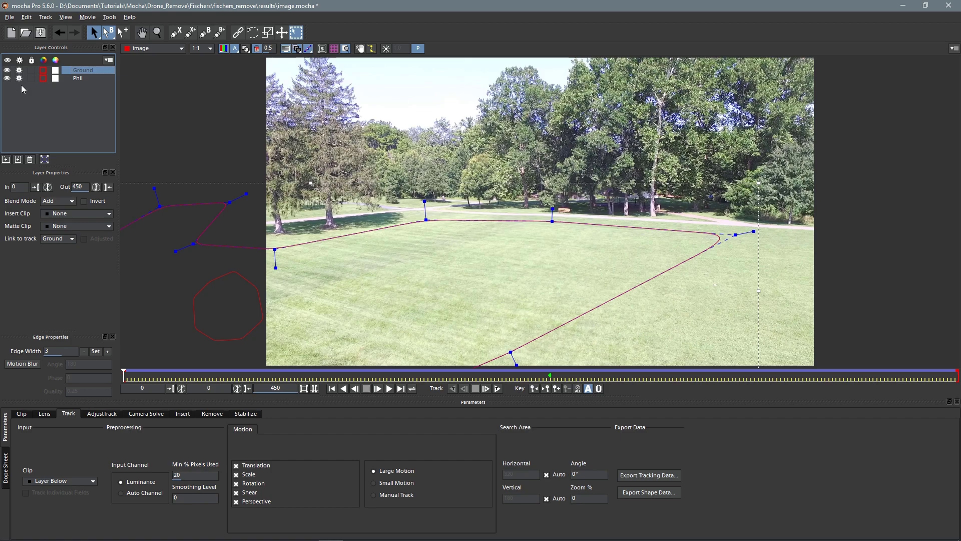
pyautogui.click(83, 78)
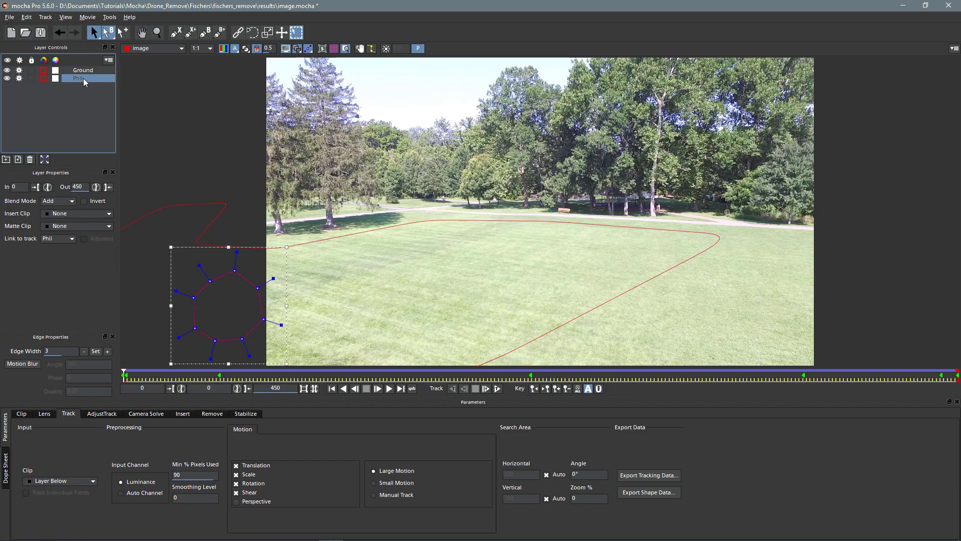
pyautogui.moveTo(83, 78); pyautogui.dragTo(90, 70)
# - Open the Remove module and play the clip with shape outlines hidden
pyautogui.click(213, 414)
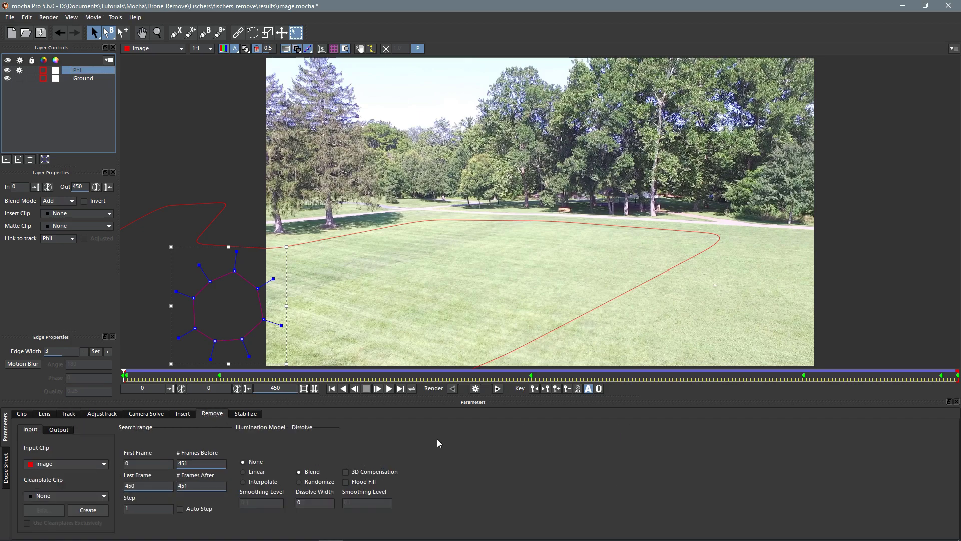
pyautogui.press('space')
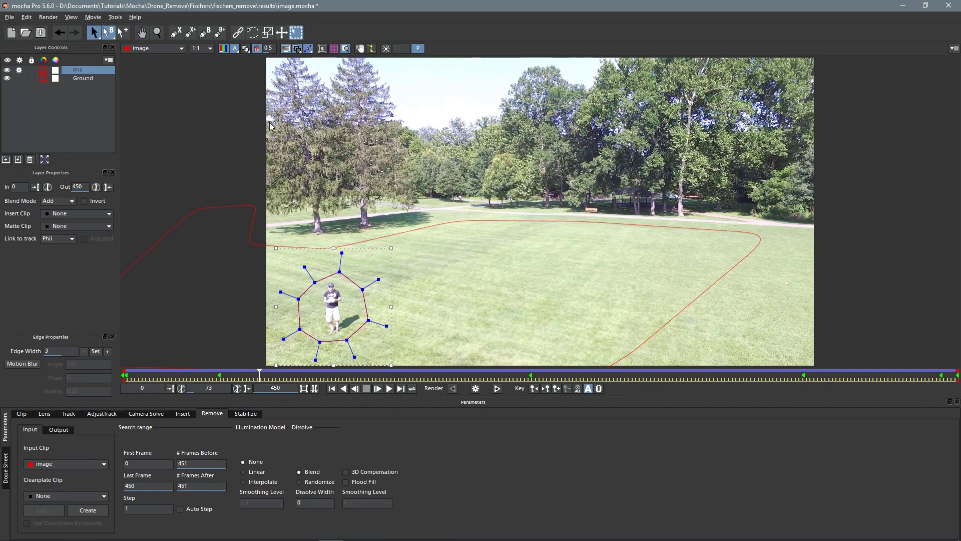
pyautogui.click(286, 49)
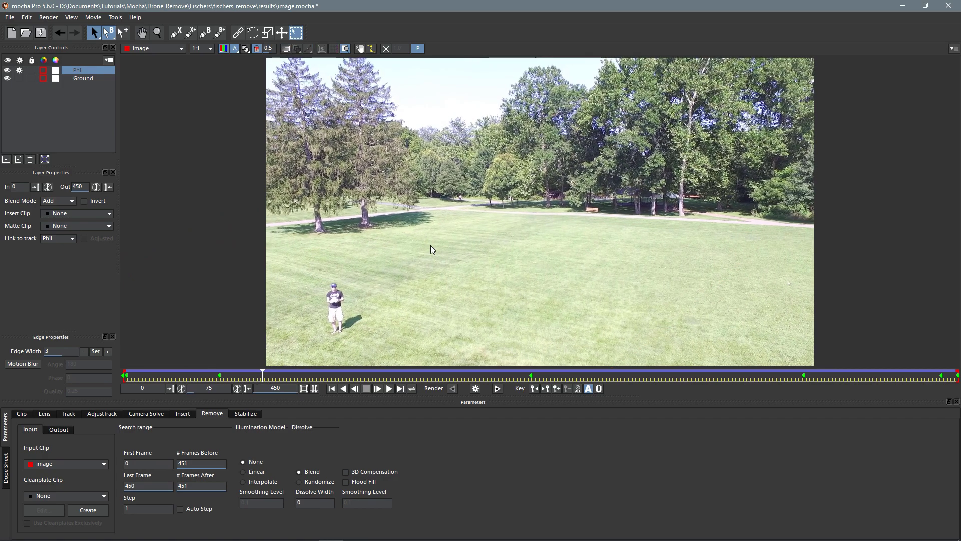
pyautogui.press('space')
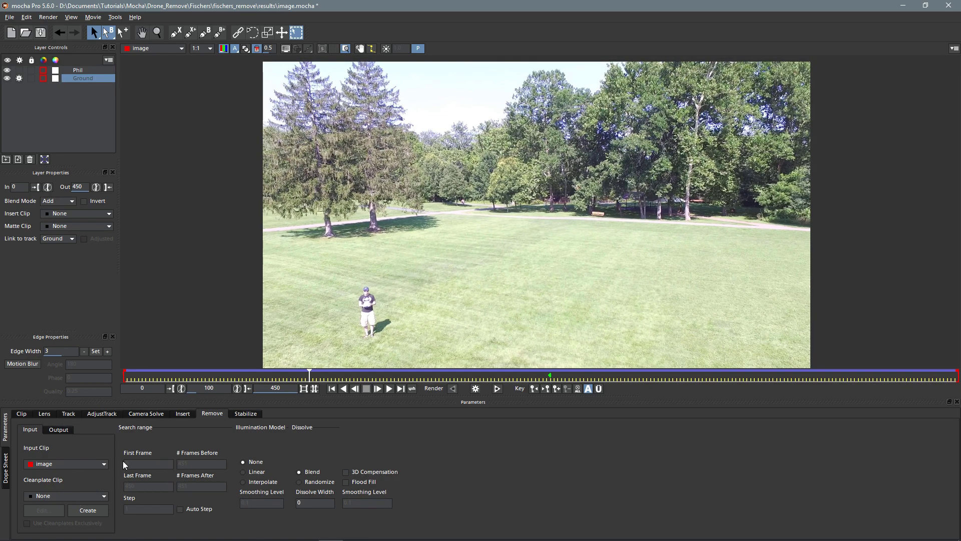
# - Create a clean plate from frame 100 and save it as Clean Plate 2 image100.PNG
pyautogui.click(87, 510)
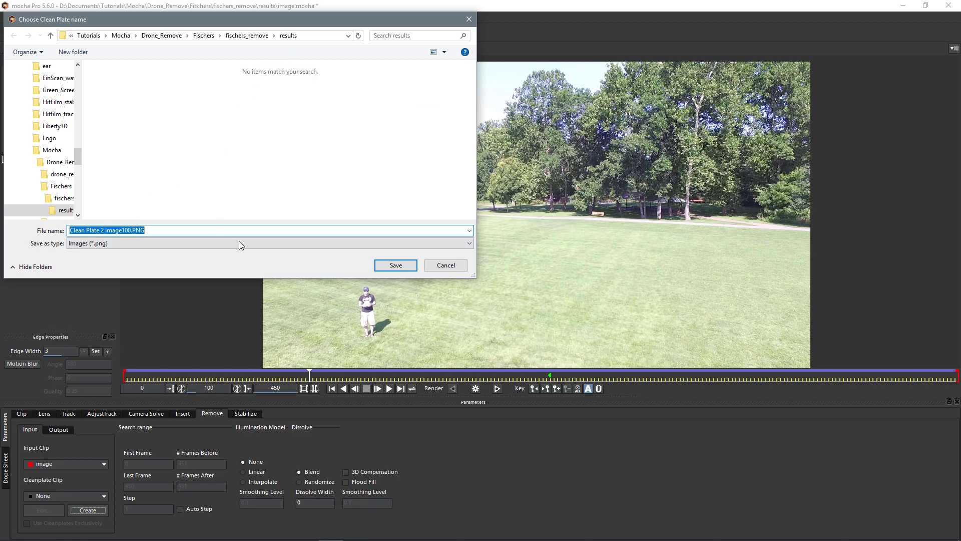
pyautogui.click(395, 270)
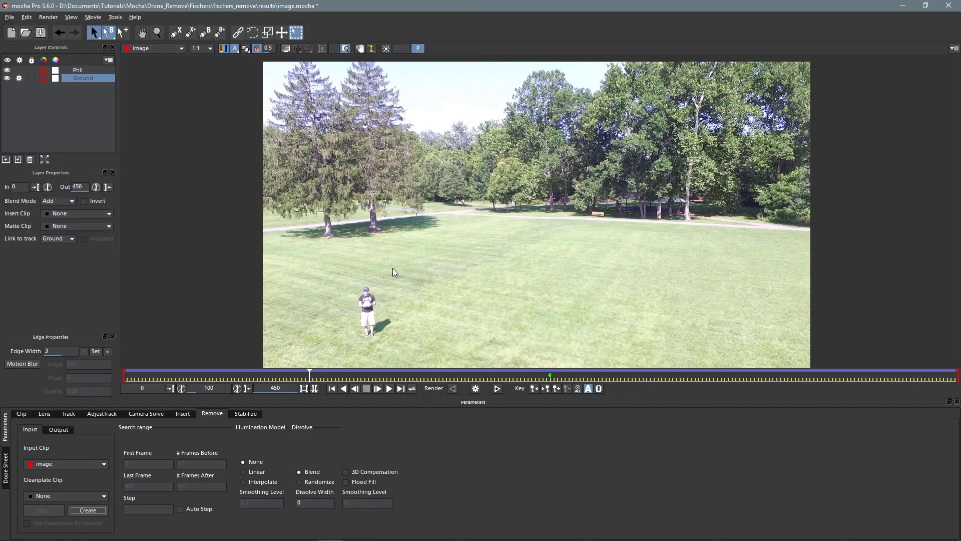
pyautogui.hotkey('alt', 'Tab')
pyautogui.hotkey('alt', 'Tab')
pyautogui.hotkey('alt', 'Tab')
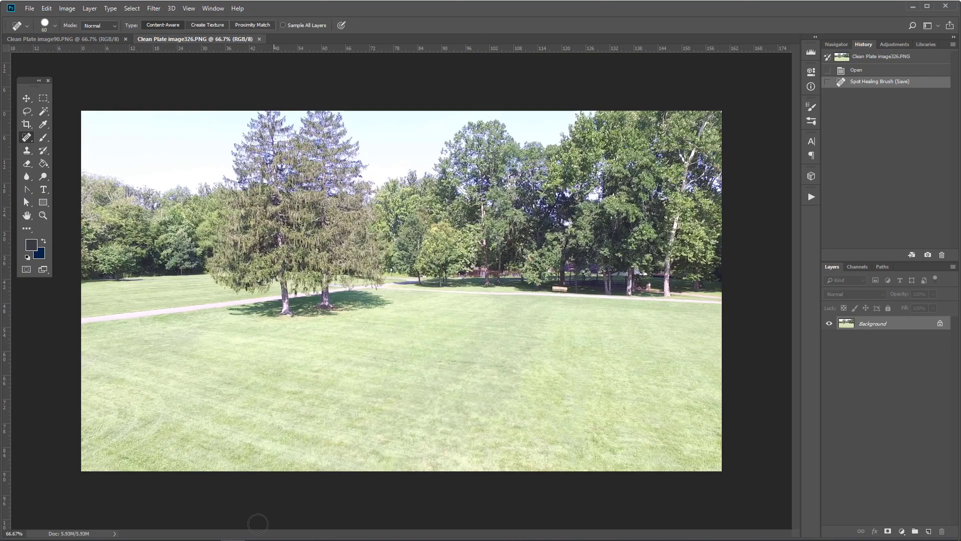
# - Close the previously open clean plate images in Photoshop and bring up the results folder
pyautogui.moveTo(210, 538)
pyautogui.click(96, 535)
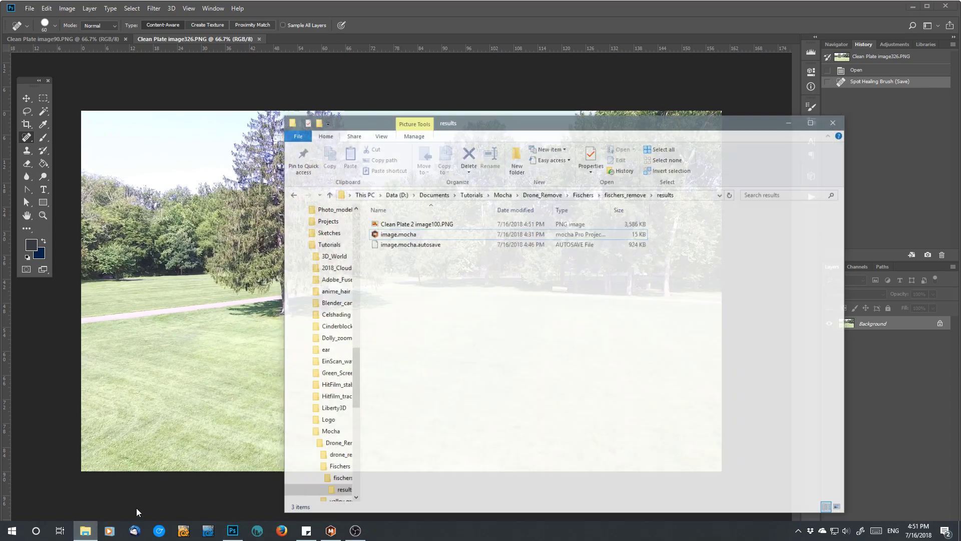
pyautogui.click(441, 212)
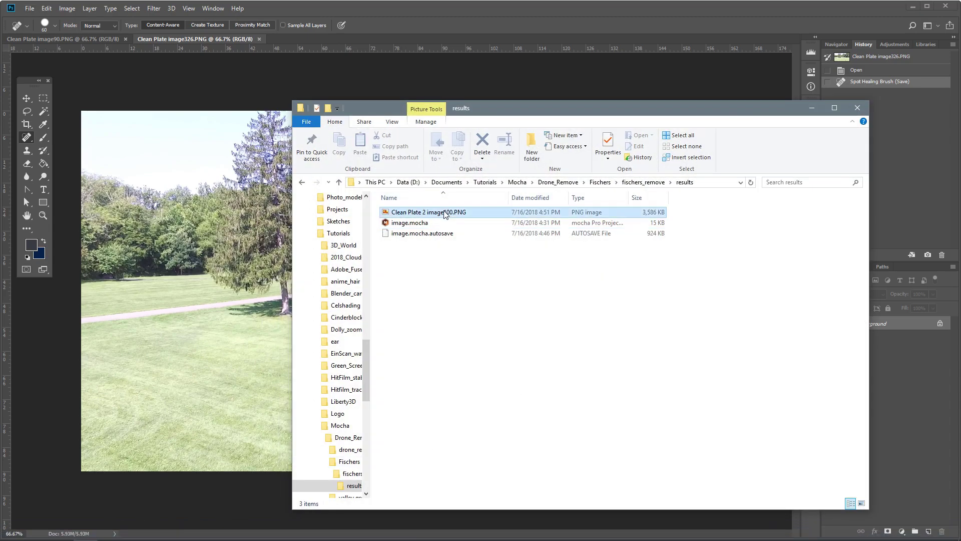
pyautogui.moveTo(507, 110); pyautogui.dragTo(693, 145)
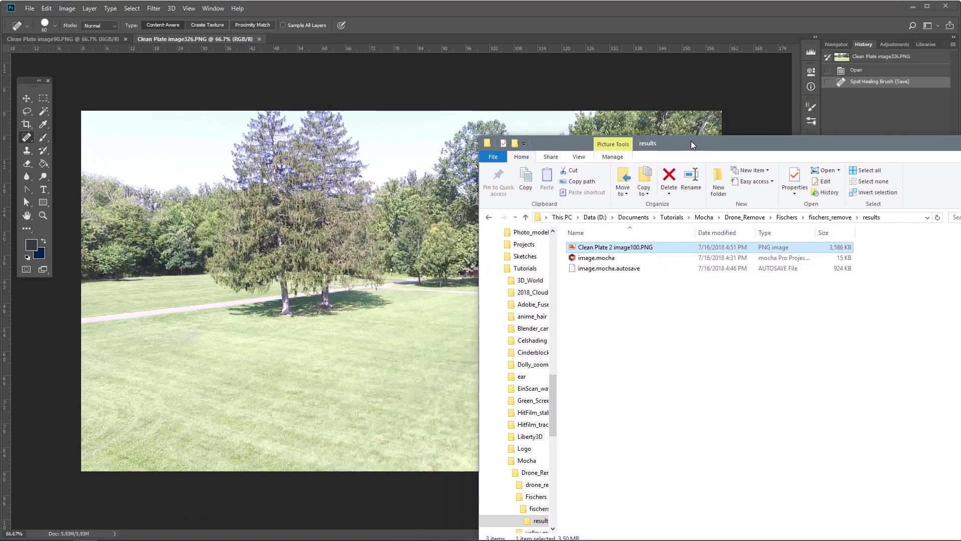
pyautogui.click(259, 40)
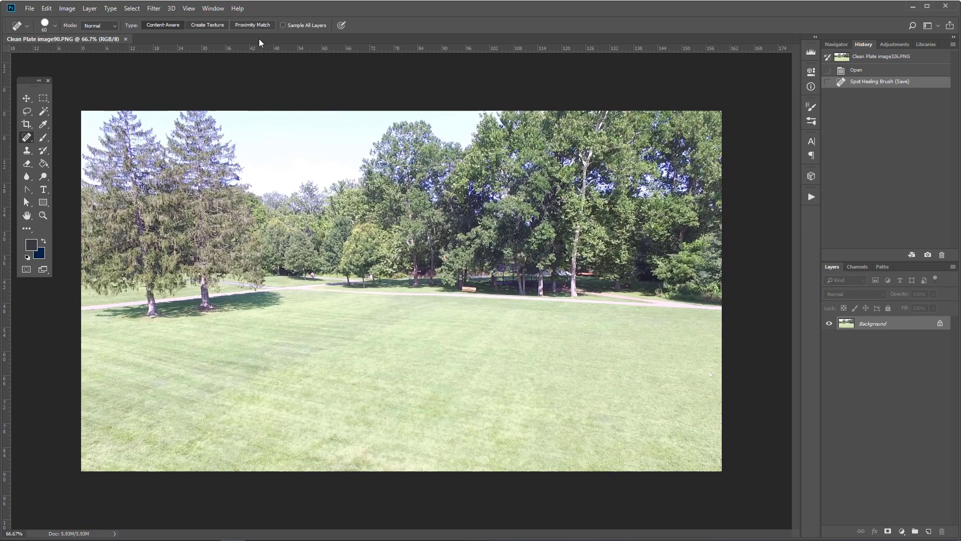
pyautogui.click(126, 39)
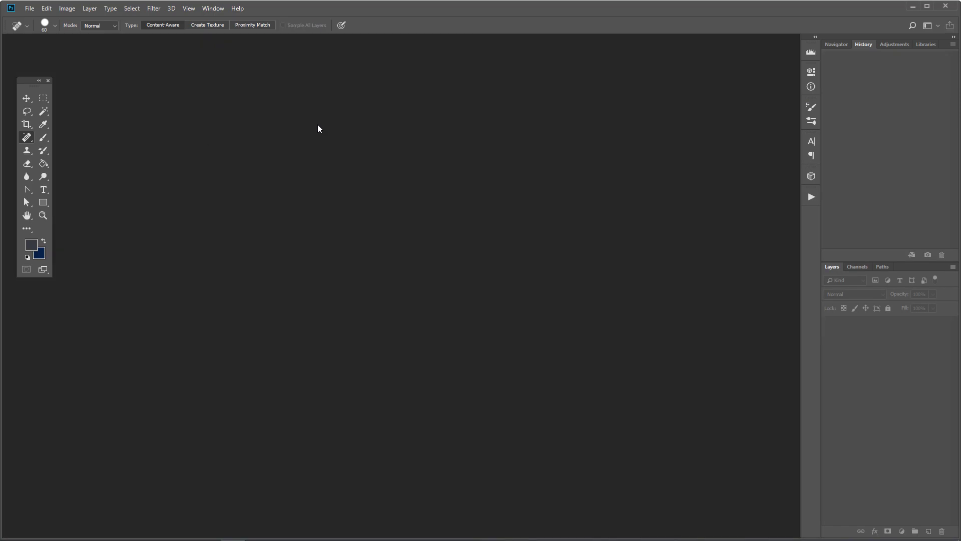
pyautogui.hotkey('alt', 'Tab')
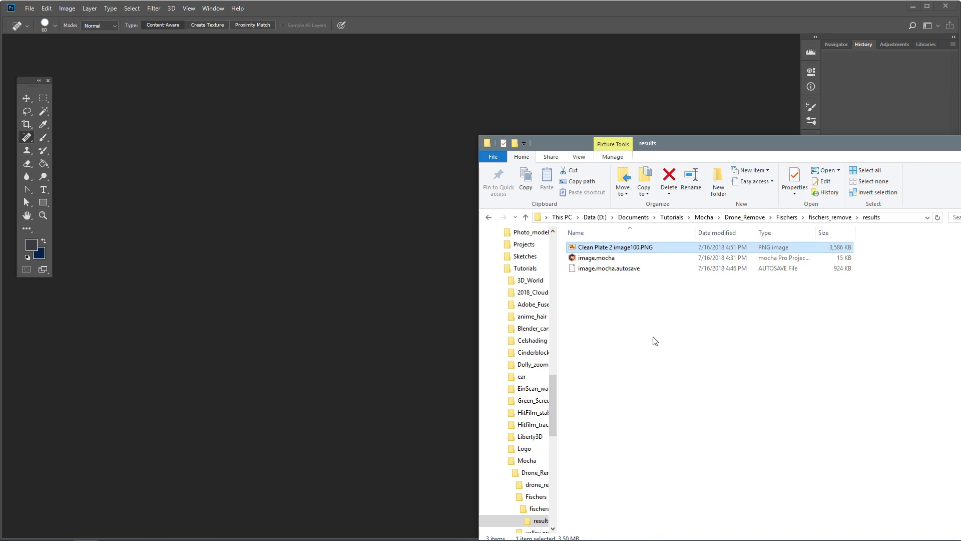
# - Open Clean Plate 2 image100.PNG in Photoshop, heal out the person, and save it
pyautogui.moveTo(613, 250); pyautogui.dragTo(347, 118)
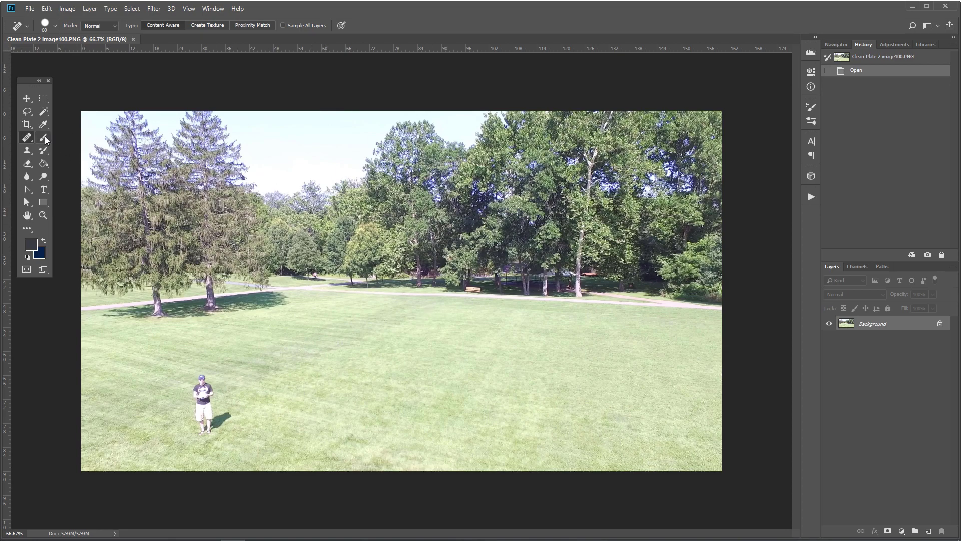
pyautogui.moveTo(201, 379)
pyautogui.mouseDown()
pyautogui.moveTo(202, 418)
pyautogui.moveTo(213, 426)
pyautogui.moveTo(229, 415)
pyautogui.moveTo(209, 412)
pyautogui.moveTo(216, 386)
pyautogui.moveTo(198, 400)
pyautogui.moveTo(203, 366)
pyautogui.mouseUp()
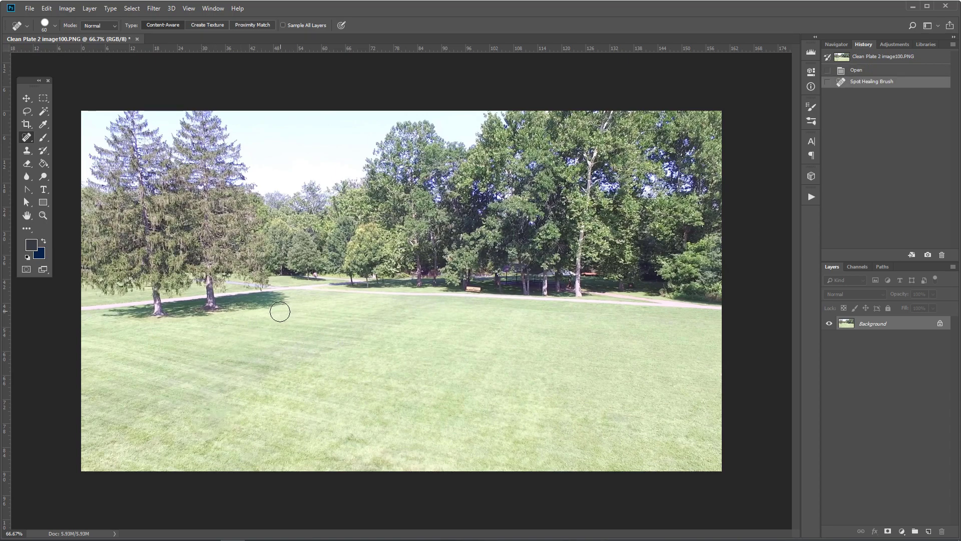
pyautogui.hotkey('ctrl', 's')
pyautogui.press('alt')
pyautogui.hotkey('alt', 'Tab')
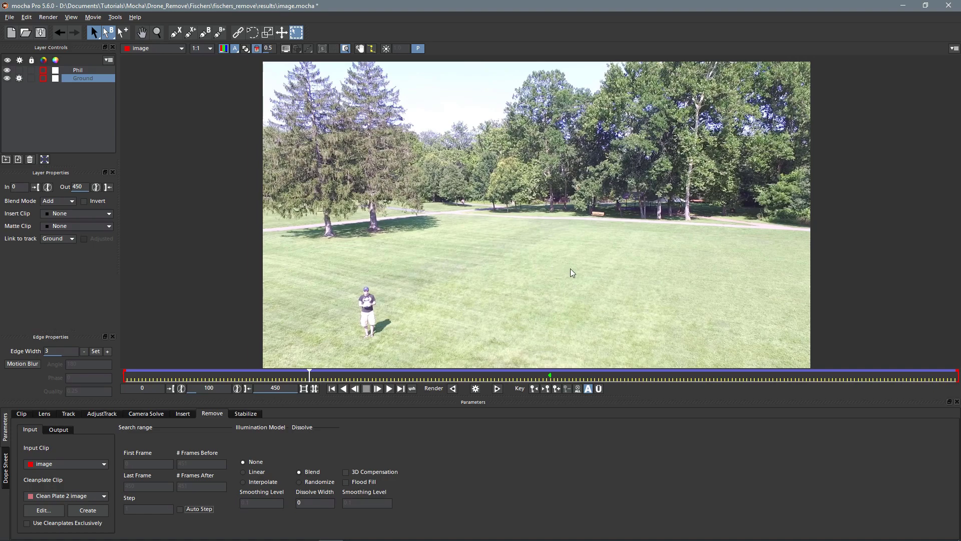
# - Stop on frame 314 and save its clean plate as Clean Plate 2 image314.PNG
pyautogui.press('space')
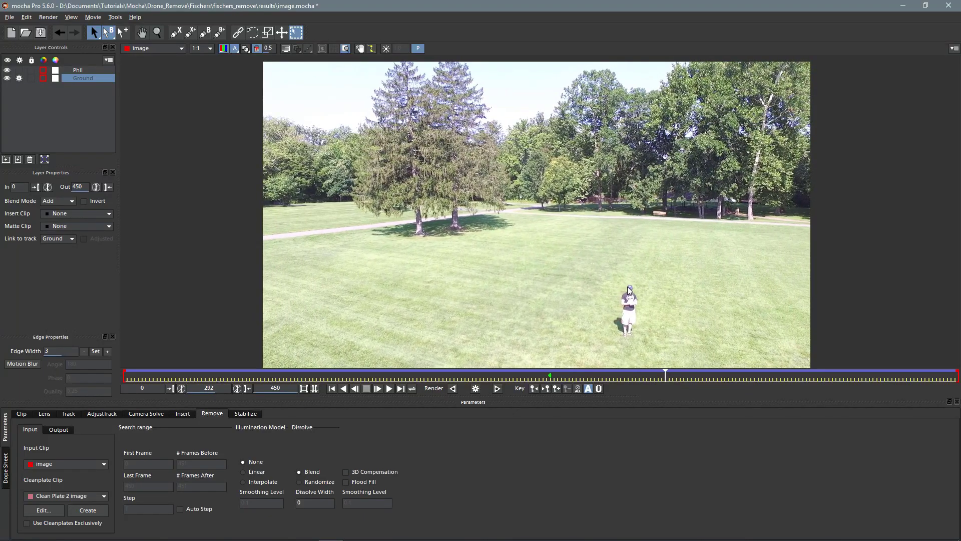
pyautogui.press('space')
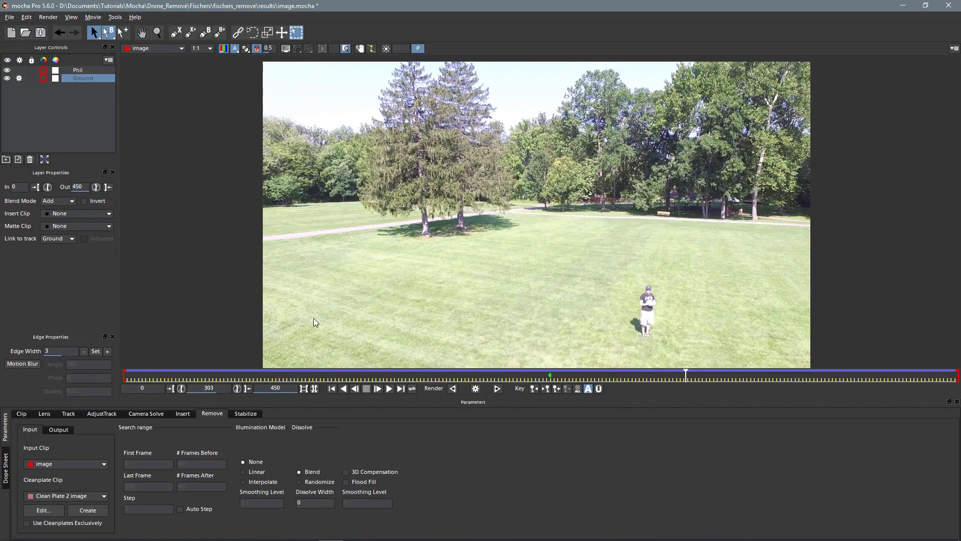
pyautogui.press('space')
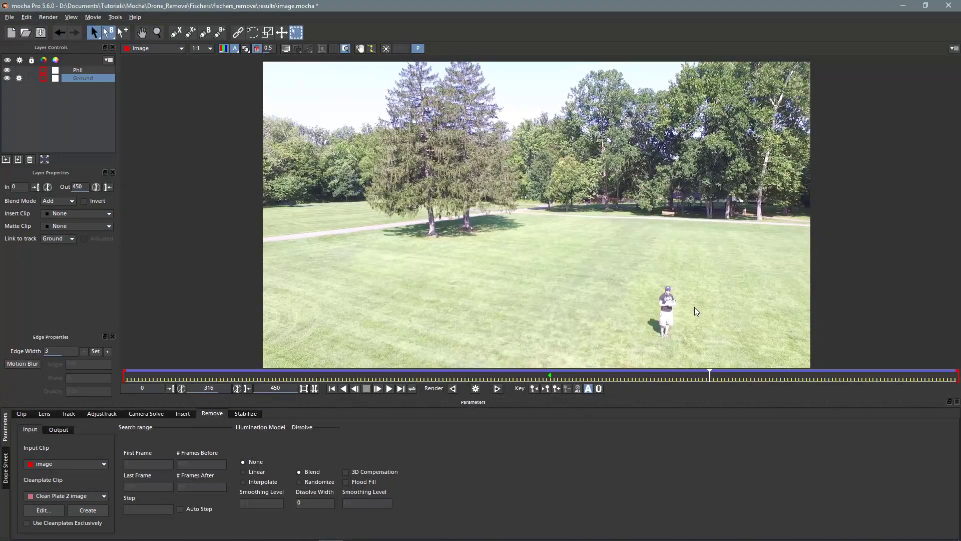
pyautogui.press('Left')
pyautogui.press('Left')
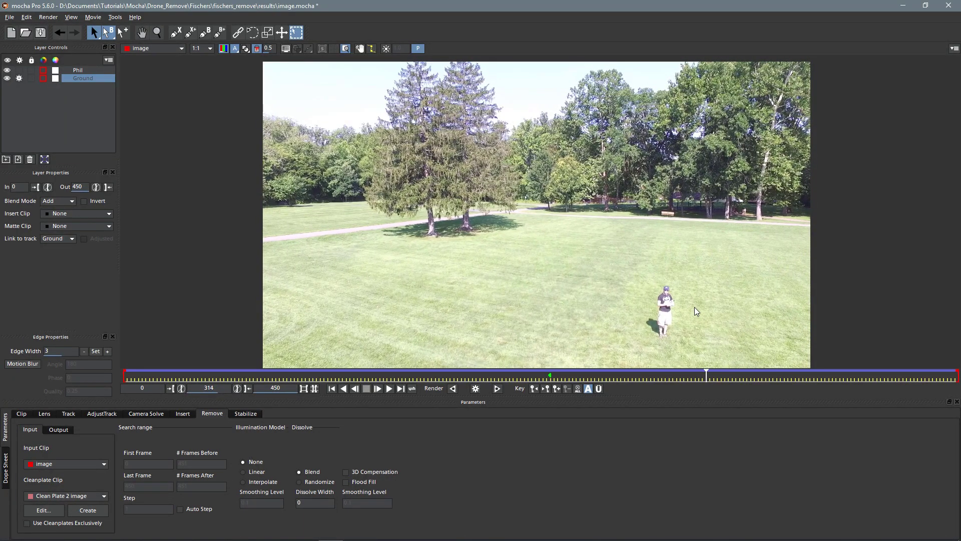
pyautogui.click(89, 510)
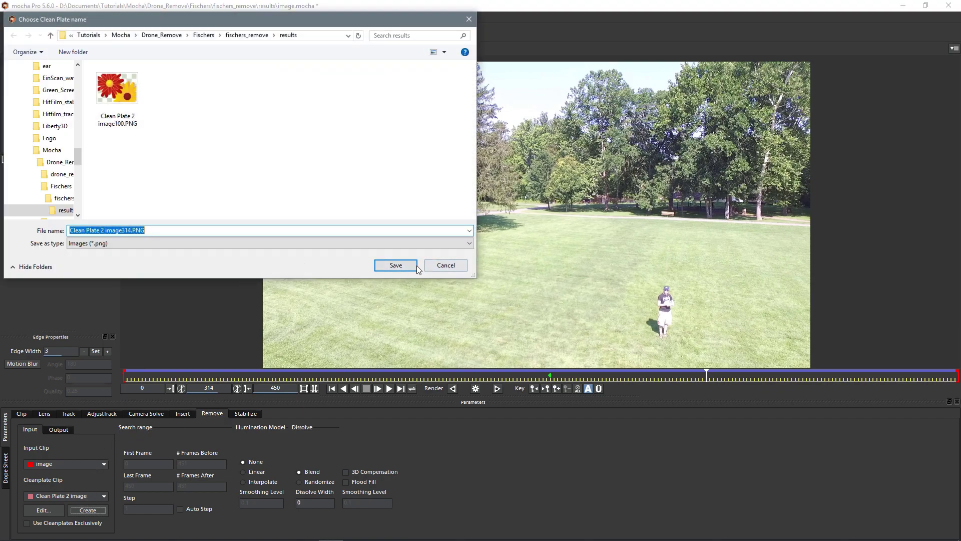
pyautogui.click(395, 266)
pyautogui.hotkey('alt', 'Tab')
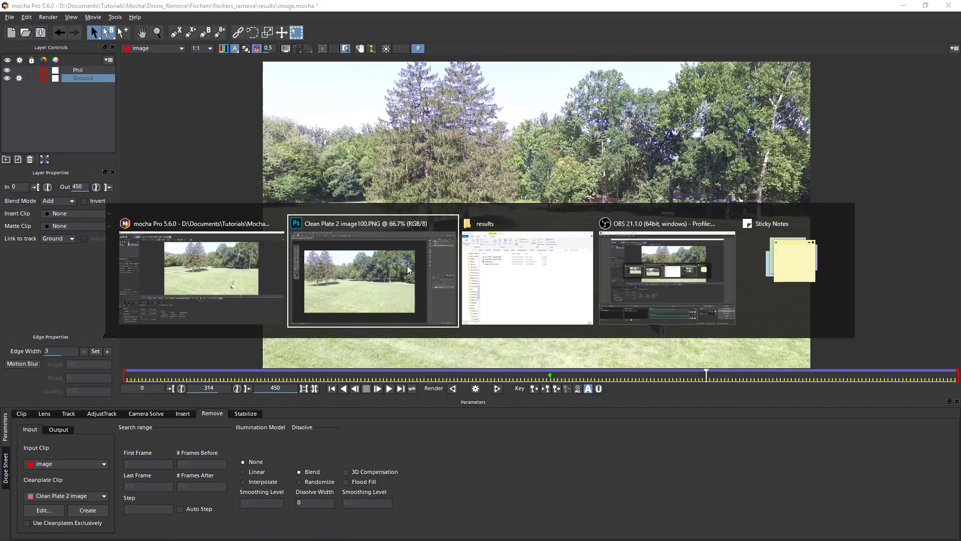
# - Open Clean Plate 2 image314.PNG in Photoshop, paint out the standing man, and save it
pyautogui.hotkey('alt', 'Tab')
pyautogui.hotkey('alt', 'Tab')
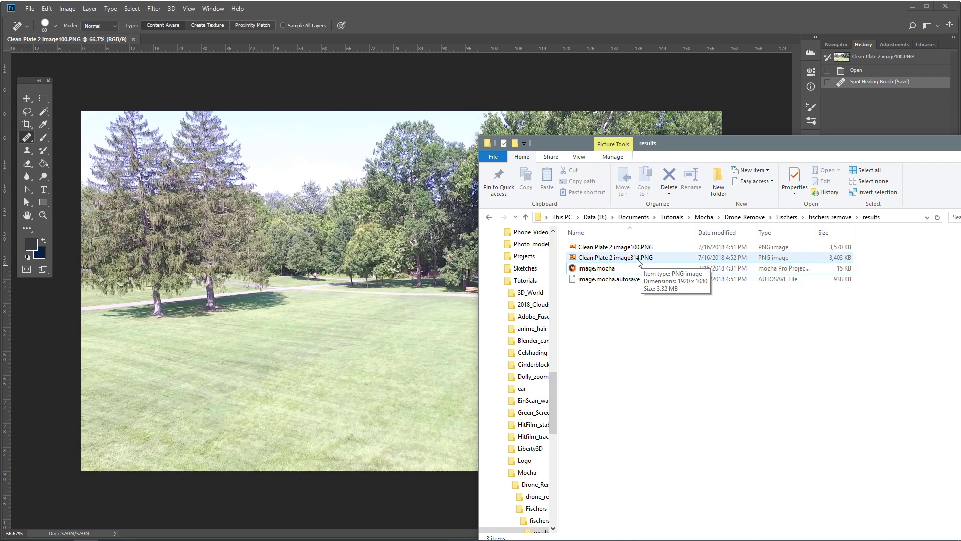
pyautogui.moveTo(638, 261); pyautogui.dragTo(491, 38)
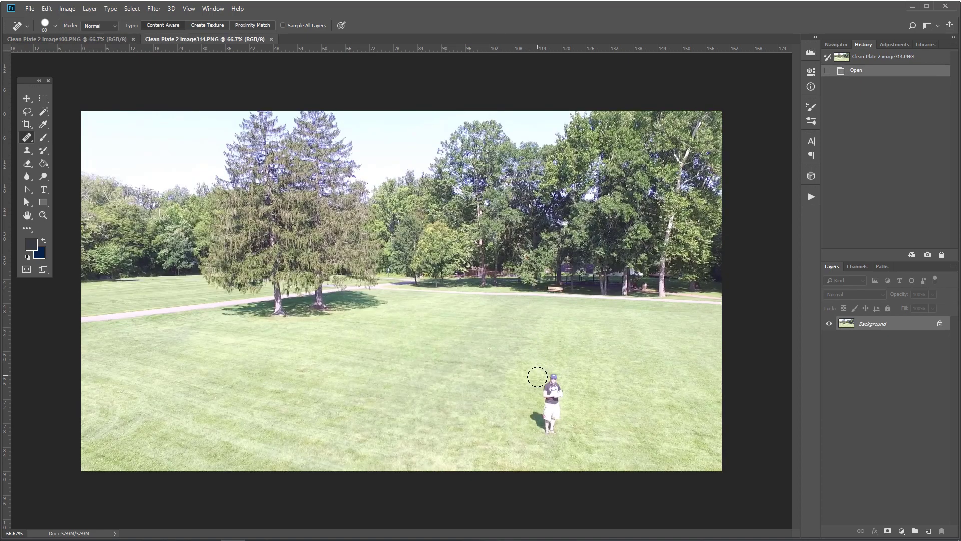
pyautogui.moveTo(554, 378)
pyautogui.mouseDown()
pyautogui.moveTo(548, 429)
pyautogui.moveTo(535, 416)
pyautogui.moveTo(555, 424)
pyautogui.moveTo(550, 385)
pyautogui.moveTo(549, 404)
pyautogui.moveTo(570, 389)
pyautogui.mouseUp()
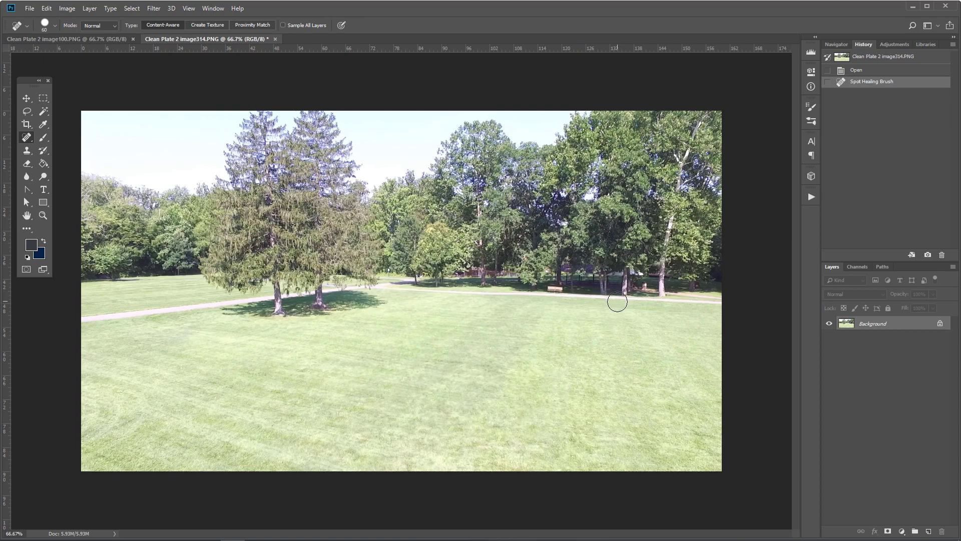
pyautogui.hotkey('ctrl', 's')
pyautogui.hotkey('alt', 'Tab')
pyautogui.press('Tab')
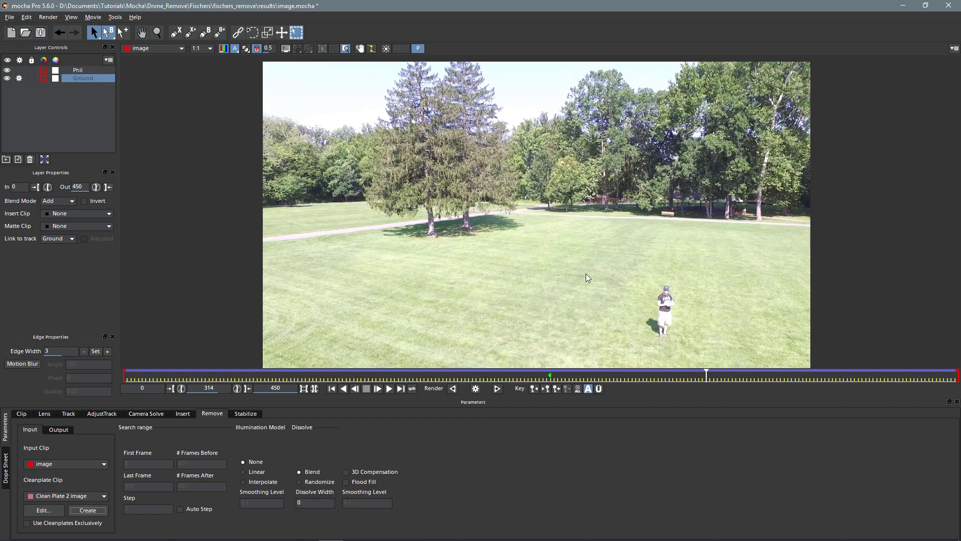
# - Play the clip backwards for review, then select the Phil layer to show its Remove settings
pyautogui.press('z')
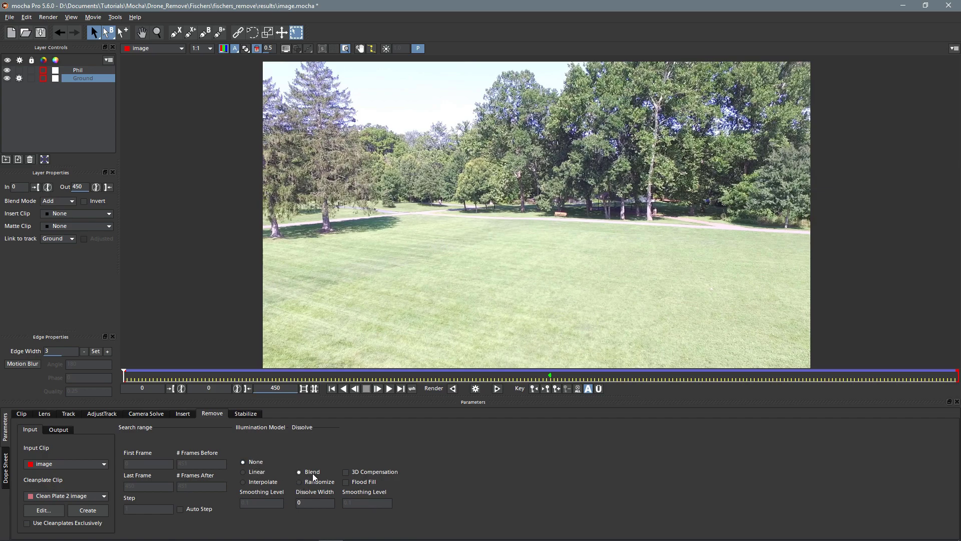
pyautogui.click(80, 71)
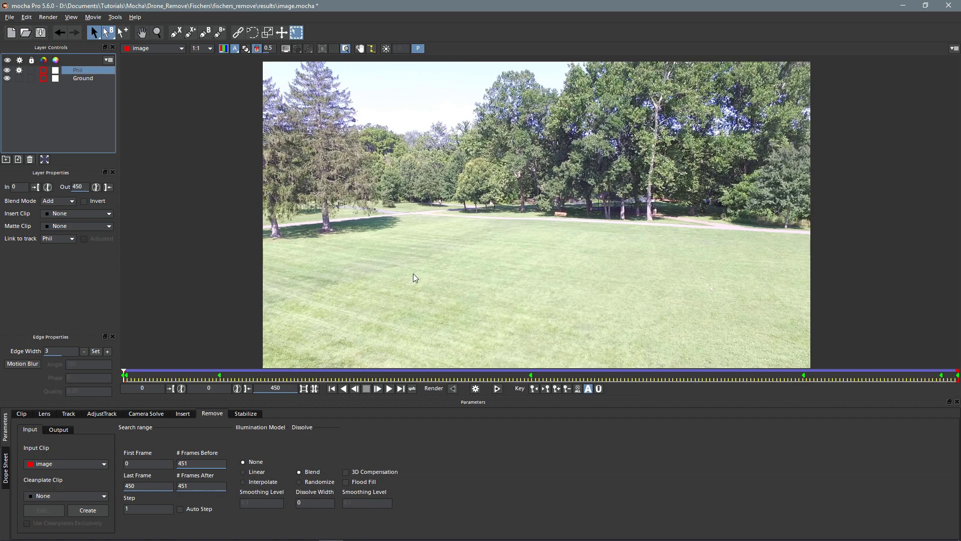
# - Play from frame 0 and render Phil's removal on frame 77
pyautogui.press('space')
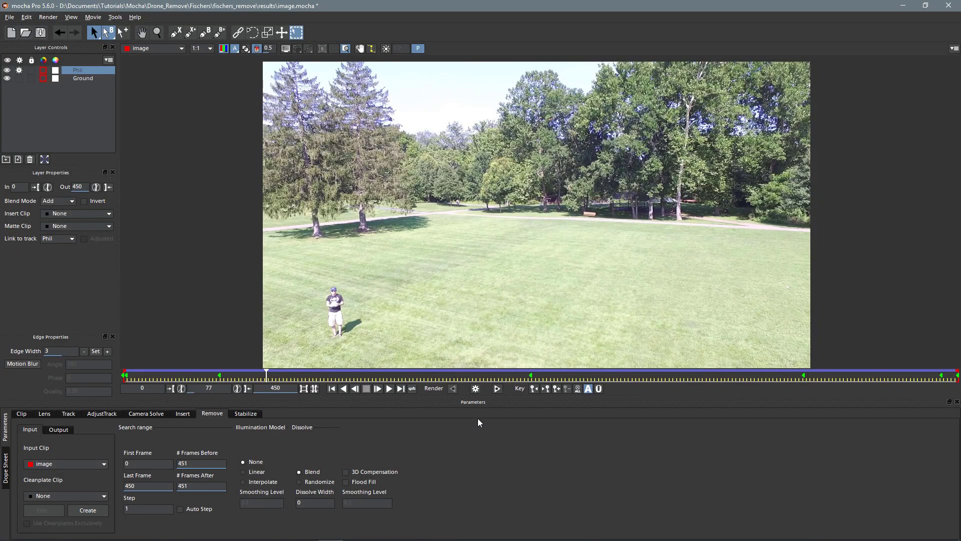
pyautogui.click(475, 390)
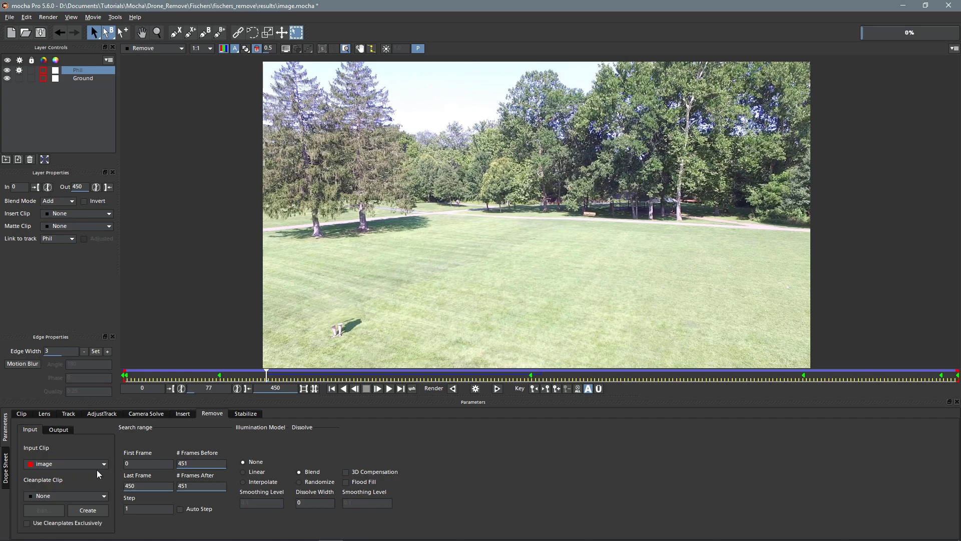
pyautogui.click(102, 497)
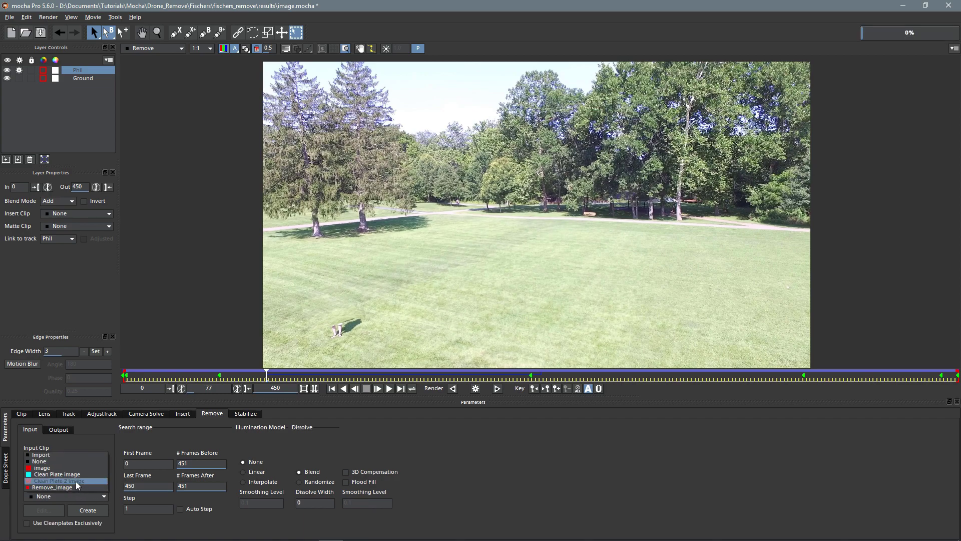
# - Assign Clean Plate 2 image as the cleanplate clip, re-render frame 77, and check neighbouring frames
pyautogui.click(79, 481)
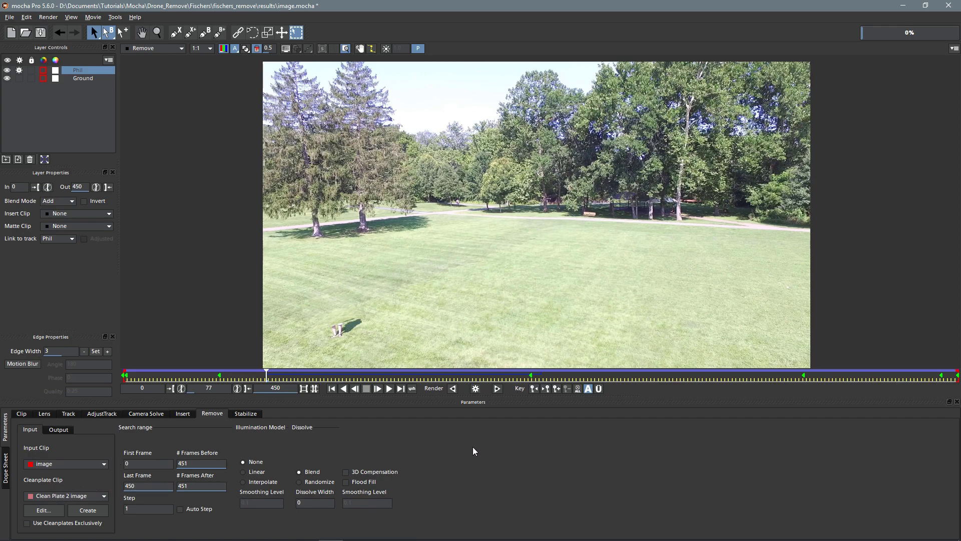
pyautogui.click(475, 389)
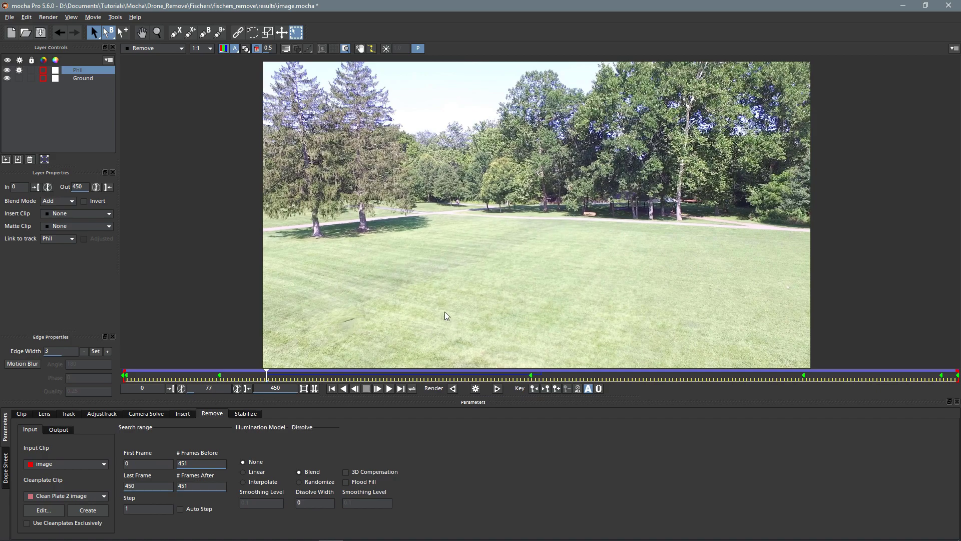
pyautogui.press('Left')
pyautogui.press('Left')
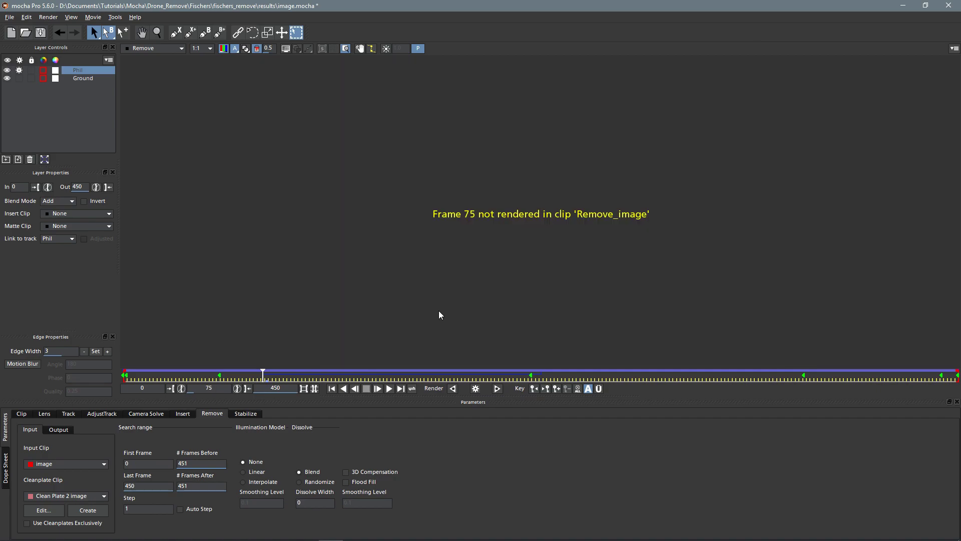
pyautogui.press('Right')
pyautogui.press('Right')
pyautogui.press('Right')
pyautogui.press('Right')
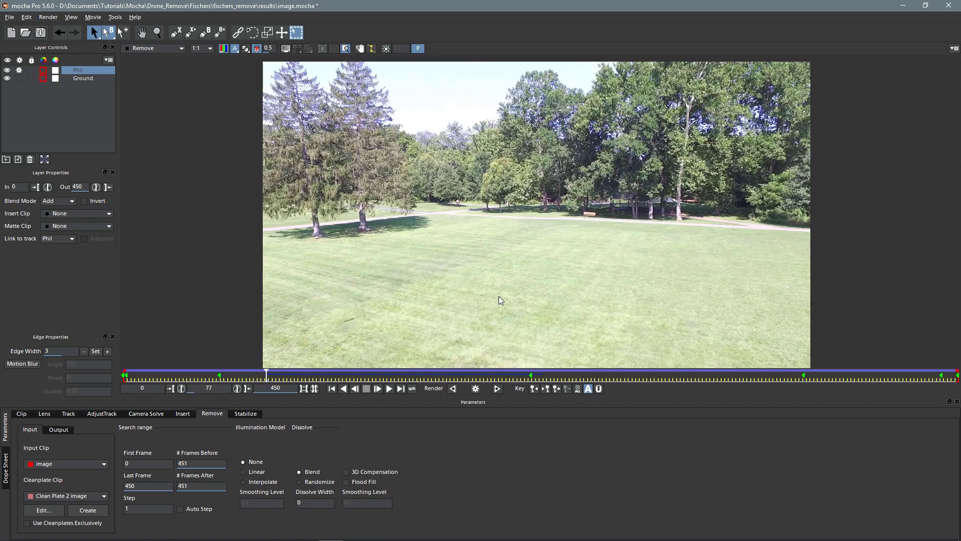
pyautogui.press('Left')
pyautogui.press('Left')
pyautogui.press('Left')
pyautogui.press('Left')
pyautogui.press('Left')
pyautogui.press('Left')
pyautogui.press('Left')
pyautogui.press('Left')
pyautogui.press('Left')
pyautogui.press('Left')
pyautogui.press('Left')
pyautogui.press('Left')
pyautogui.press('Left')
pyautogui.press('Left')
pyautogui.press('Left')
pyautogui.press('Left')
pyautogui.press('Left')
pyautogui.press('Left')
pyautogui.press('Left')
pyautogui.press('Left')
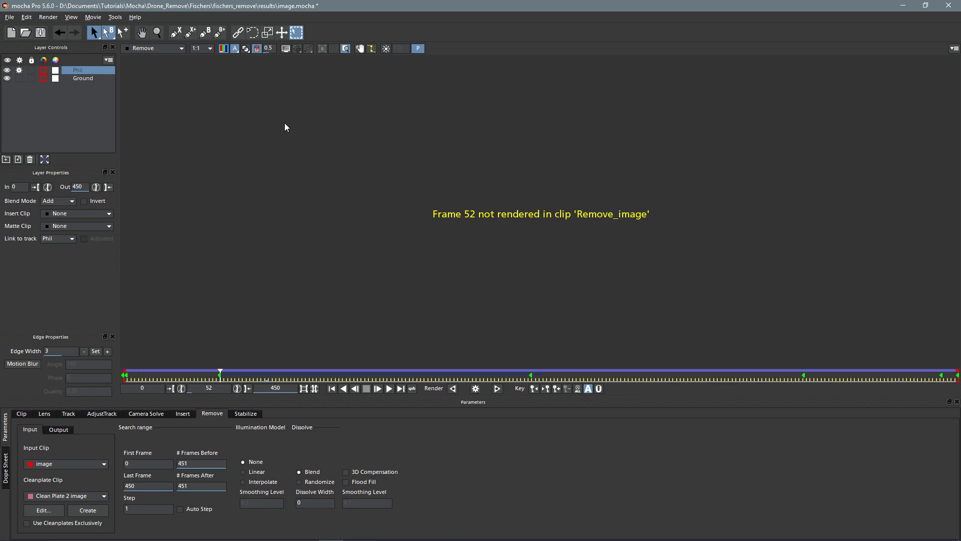
pyautogui.click(169, 48)
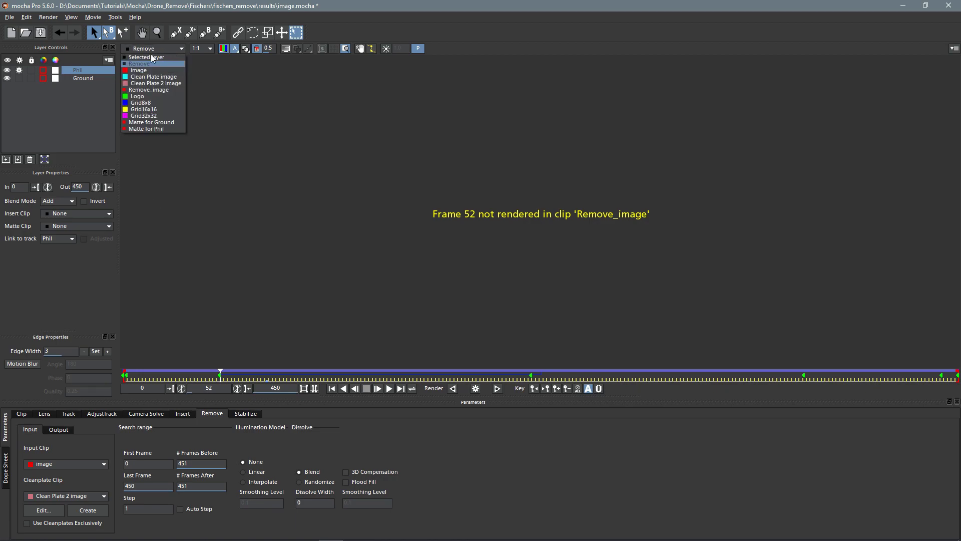
# - View the selected layer, return to frame 0, and render the removal forward through frame 57
pyautogui.click(151, 56)
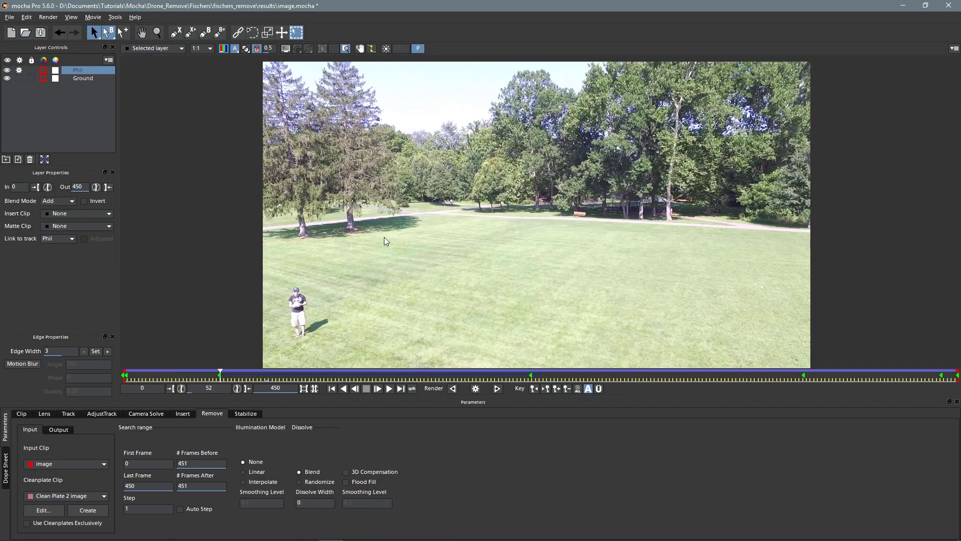
pyautogui.press('Left')
pyautogui.press('Left')
pyautogui.press('Left')
pyautogui.press('Left')
pyautogui.press('Left')
pyautogui.press('Left')
pyautogui.press('Left')
pyautogui.press('Left')
pyautogui.press('Left')
pyautogui.press('Left')
pyautogui.press('Left')
pyautogui.press('Left')
pyautogui.press('Left')
pyautogui.press('Left')
pyautogui.press('Left')
pyautogui.press('Left')
pyautogui.press('Left')
pyautogui.press('Left')
pyautogui.press('Left')
pyautogui.press('Left')
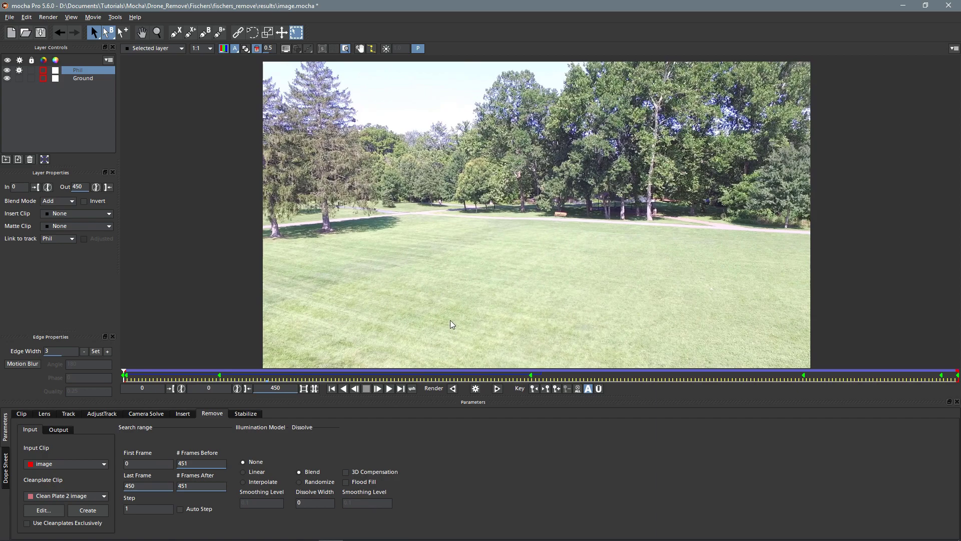
pyautogui.click(497, 388)
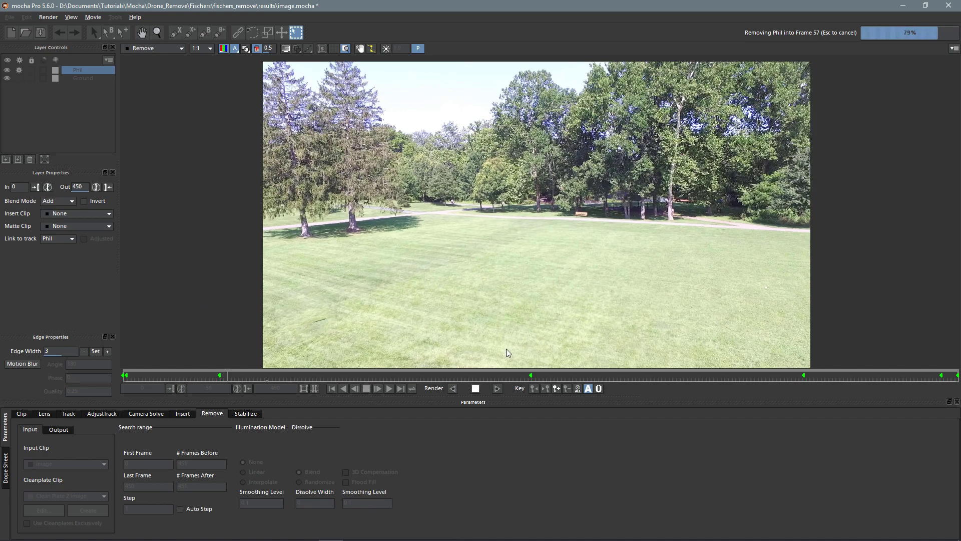
pyautogui.click(476, 388)
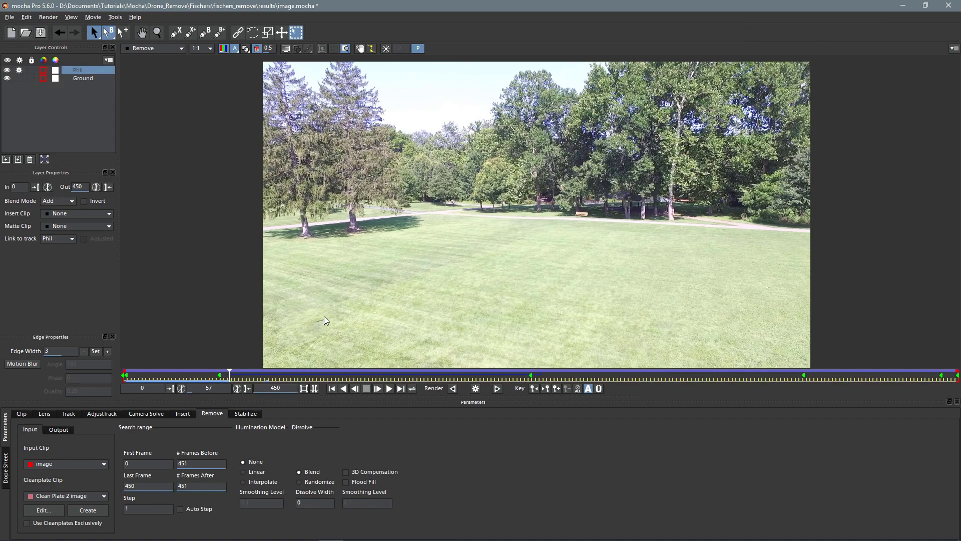
# - Play the rendered frames backwards and forwards to review the removal
pyautogui.press('z')
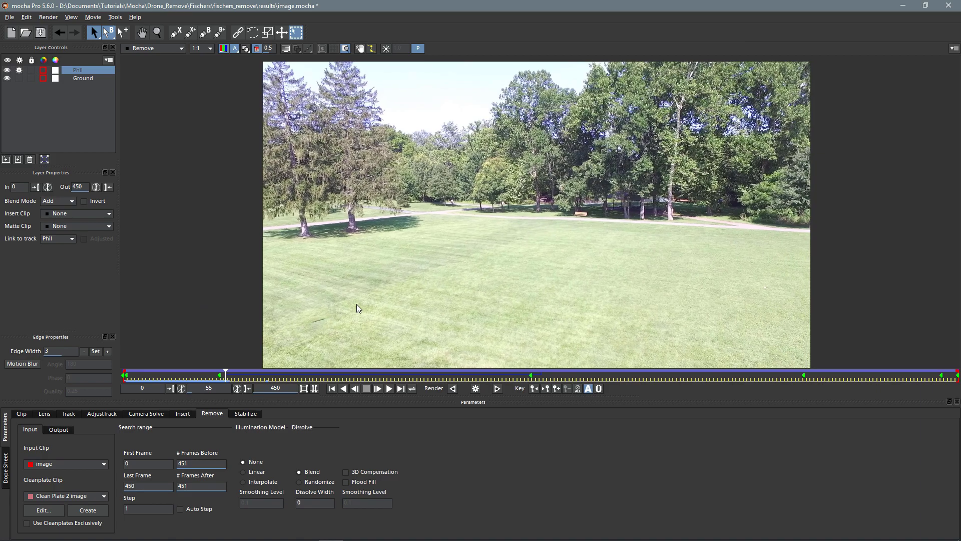
pyautogui.press('b')
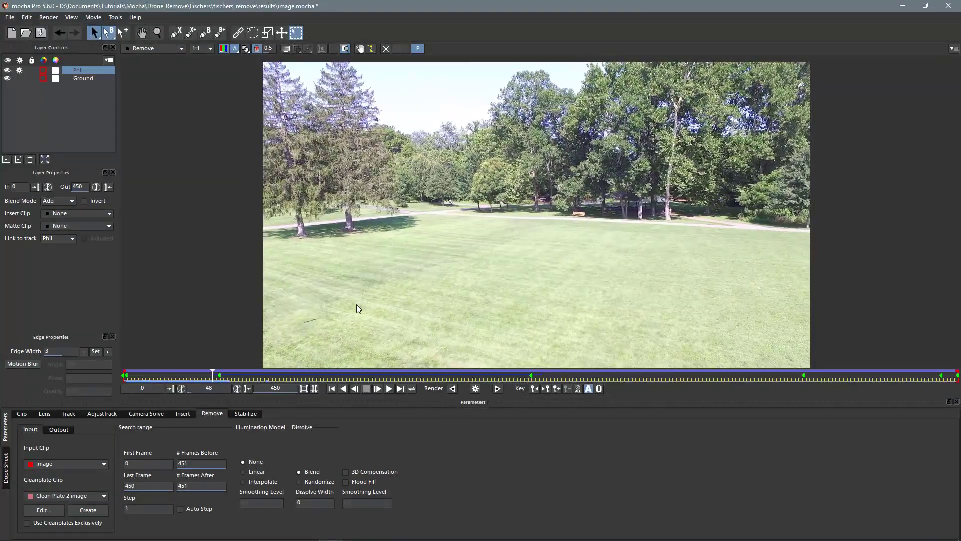
pyautogui.press('z')
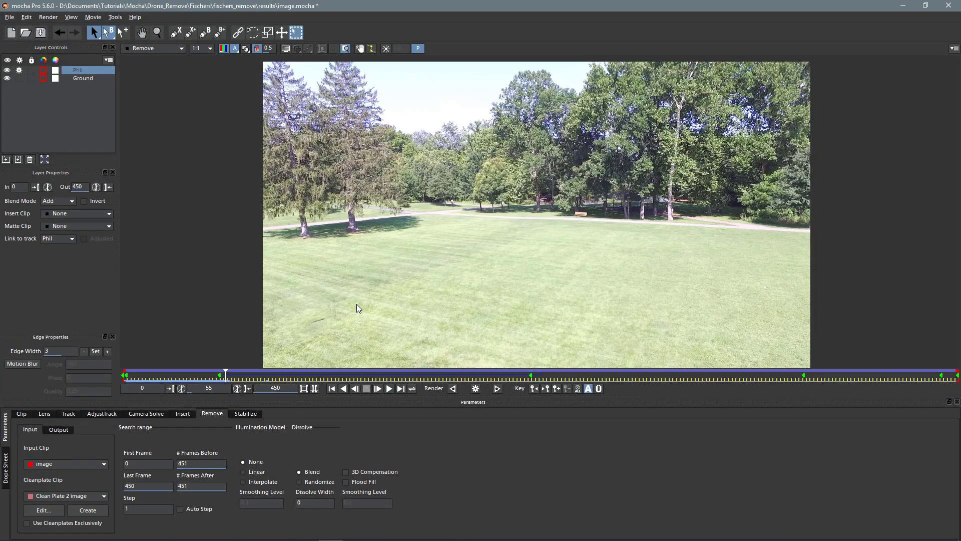
pyautogui.press('b')
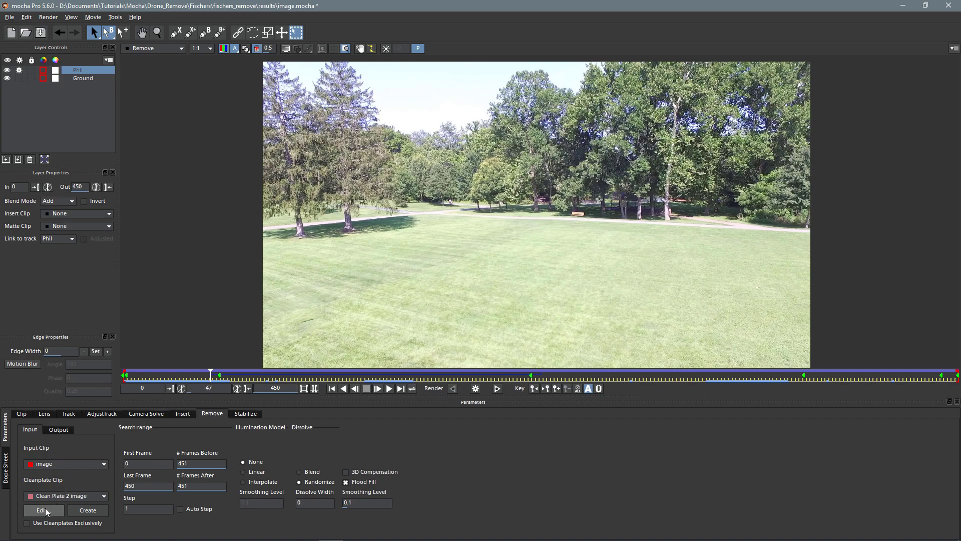
# - Turn on Use Cleanplates Exclusively and re-render the current frame
pyautogui.click(27, 523)
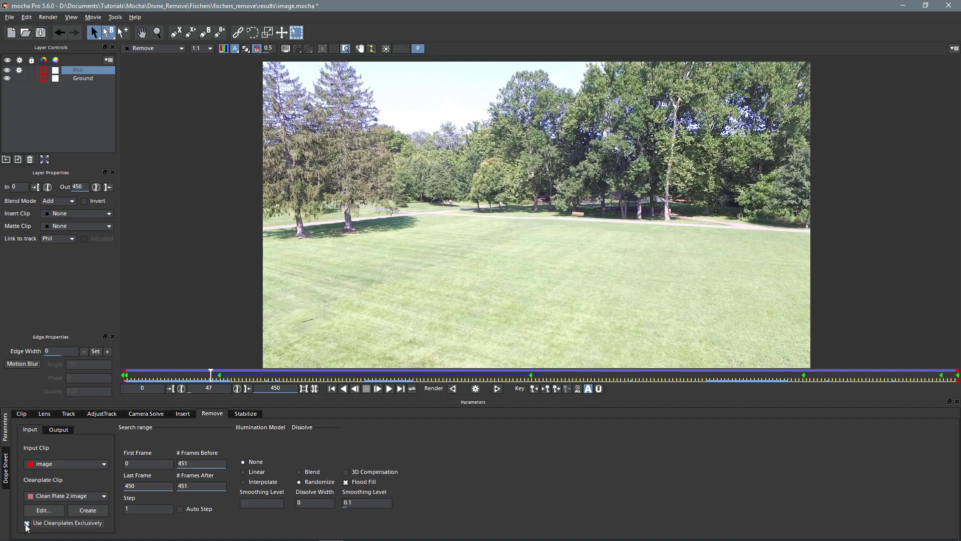
pyautogui.click(476, 389)
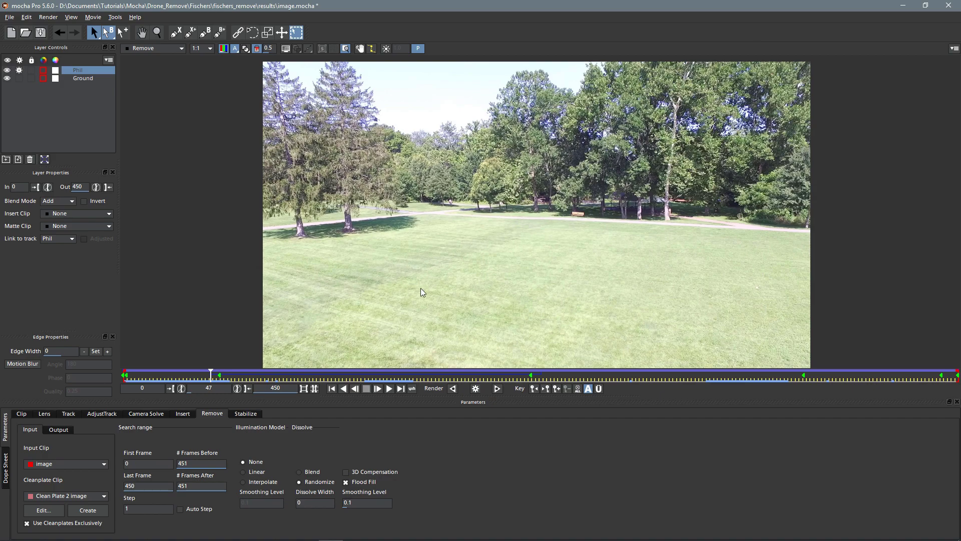
pyautogui.press('z')
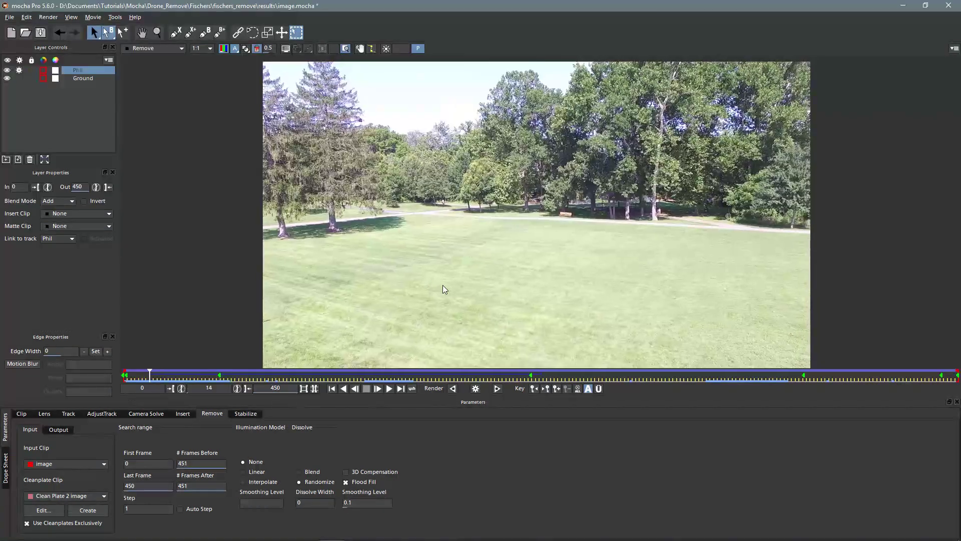
# - Render Phil's removal forward through to frame 450 so the grass is clean
pyautogui.click(496, 389)
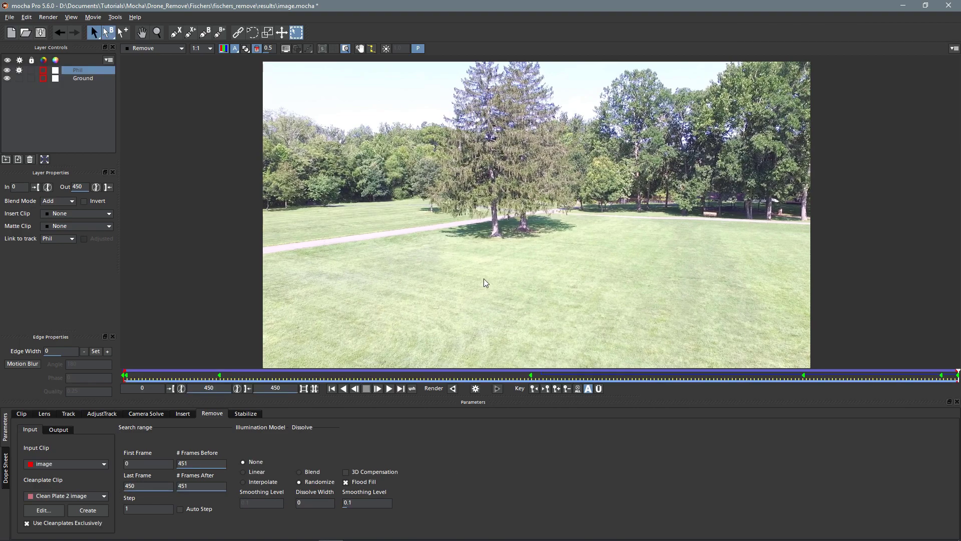
# - Review the render backward and forward, stop at frame 361, and show the layer shape and track overlays
pyautogui.press('z')
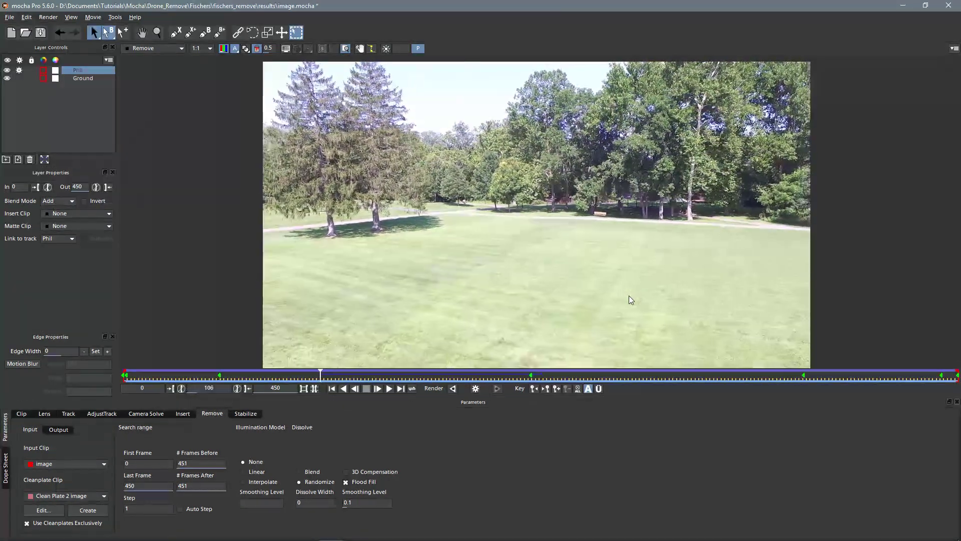
pyautogui.press('l')
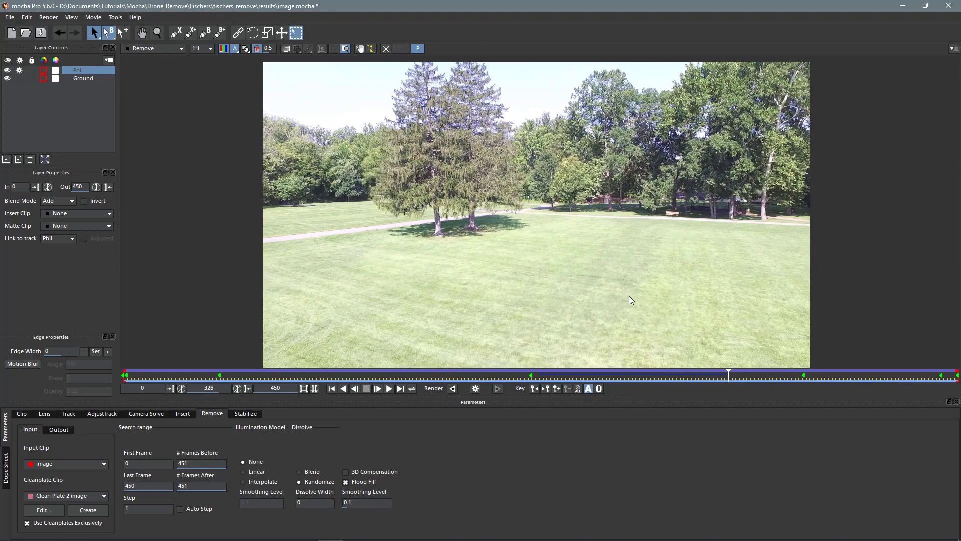
pyautogui.press('j')
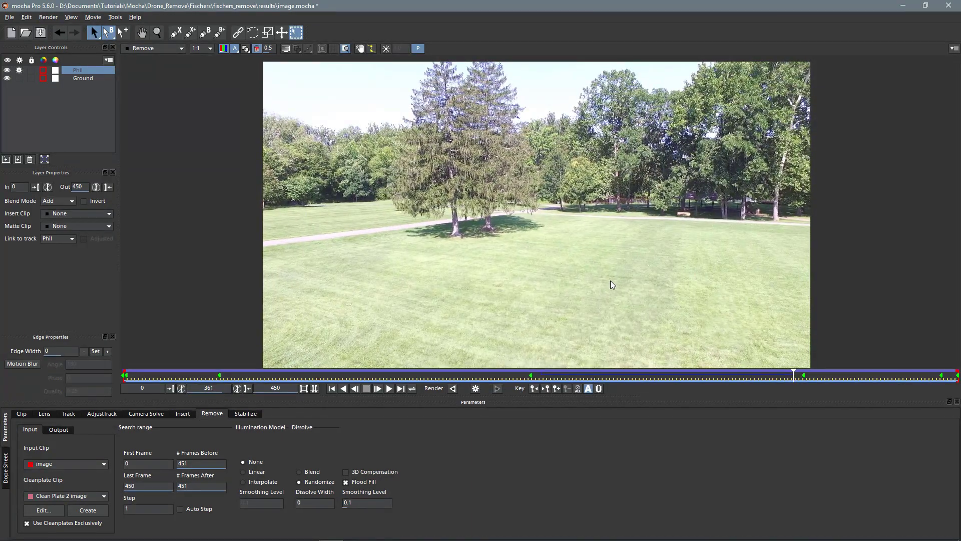
pyautogui.click(286, 49)
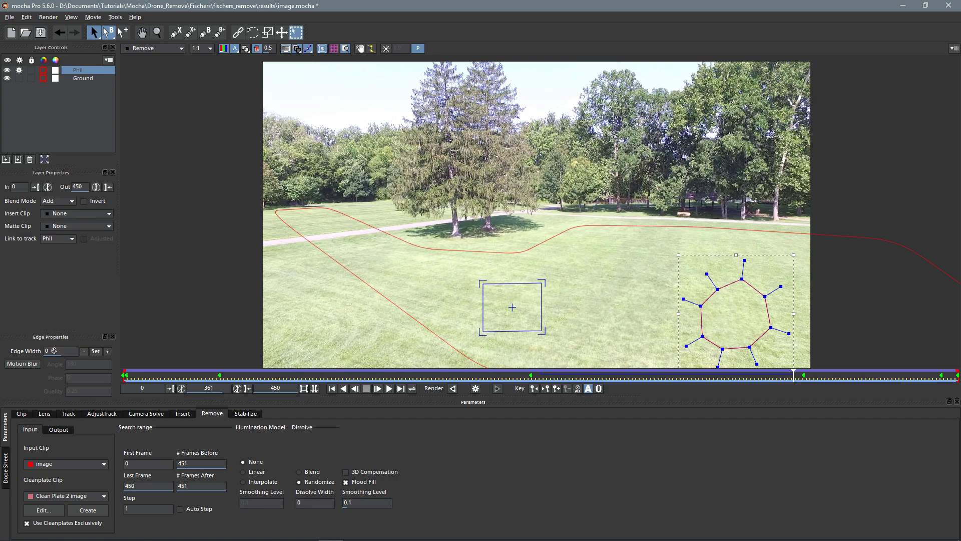
# - Apply a 23.6 edge width to Phil's shape, then reselect the Phil layer
pyautogui.moveTo(42, 352); pyautogui.dragTo(57, 345)
pyautogui.click(96, 352)
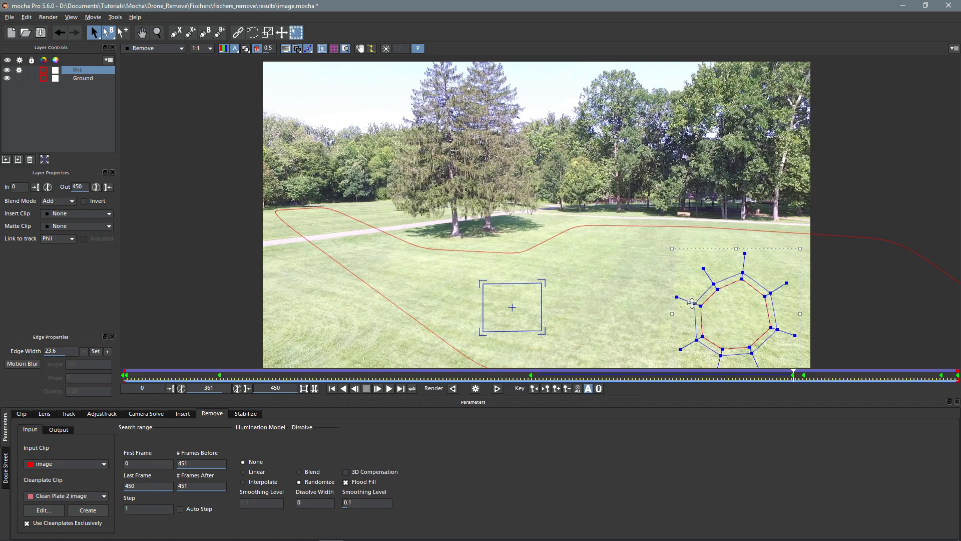
pyautogui.click(687, 268)
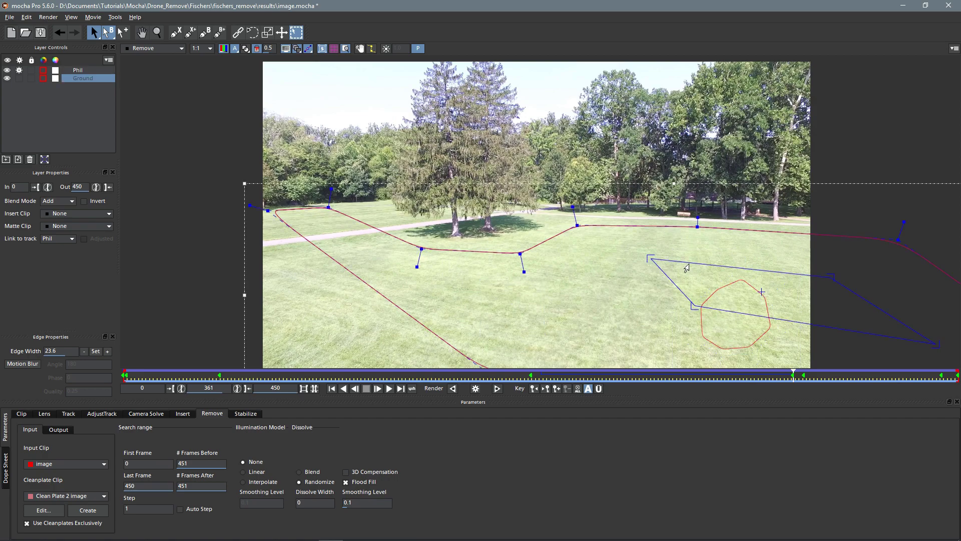
pyautogui.click(721, 292)
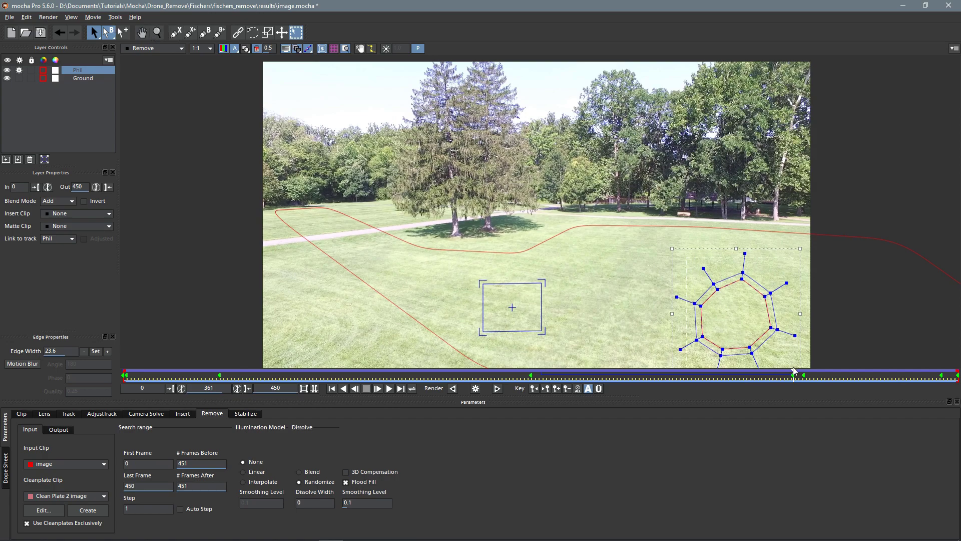
# - Round Phil's octagon shape into a circle and widen its edge to 42.5
pyautogui.hotkey('ctrl', 'a')
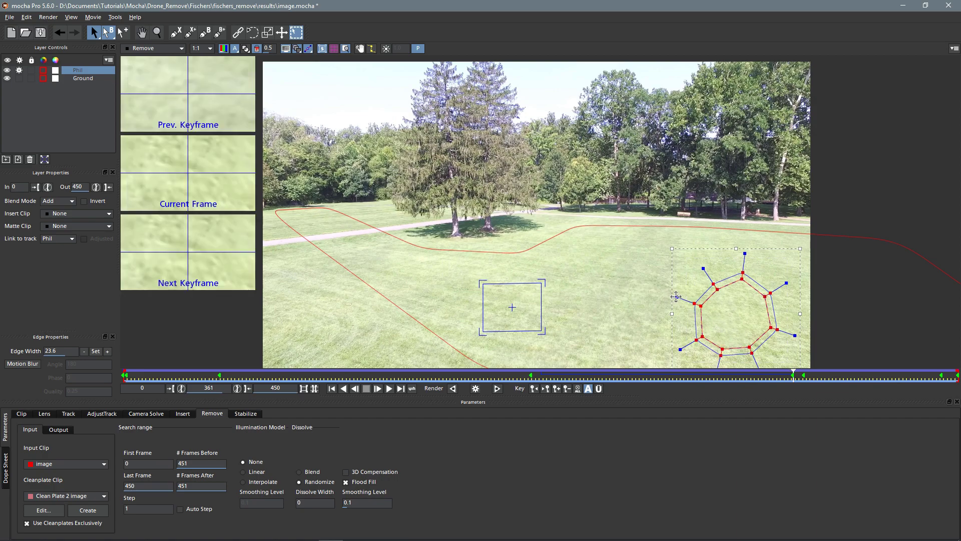
pyautogui.moveTo(676, 297); pyautogui.dragTo(700, 304)
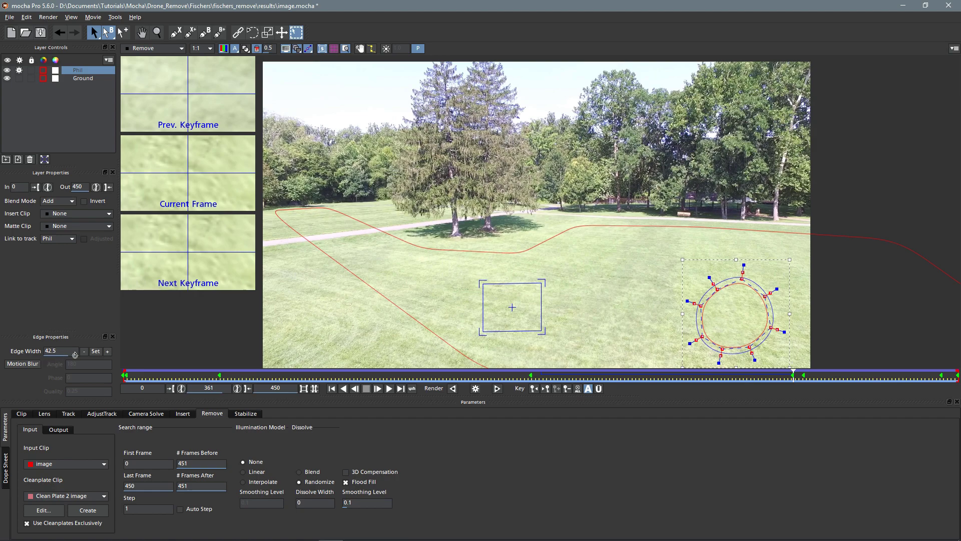
pyautogui.click(98, 353)
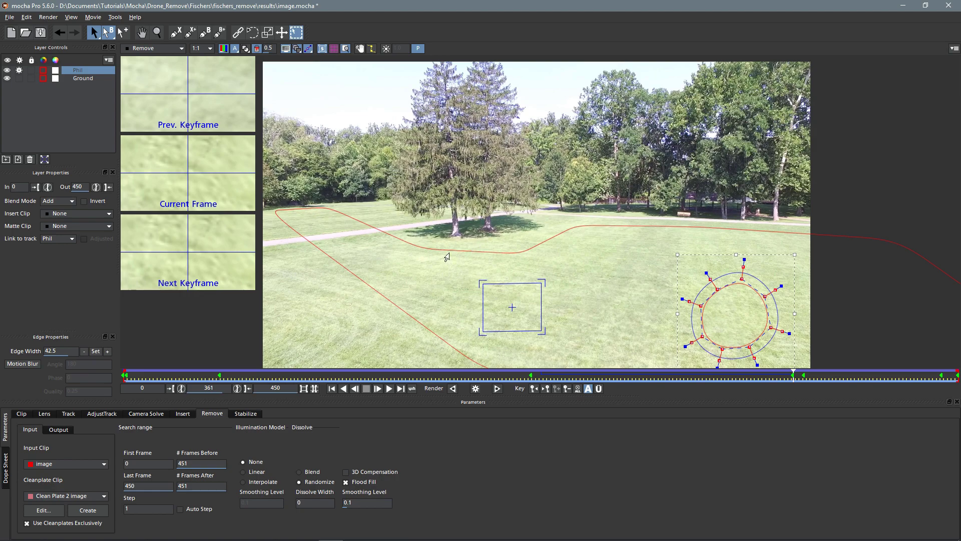
# - Hide the overlays, re-render the removal from frame 361 to about frame 427, then play it backward
pyautogui.click(284, 48)
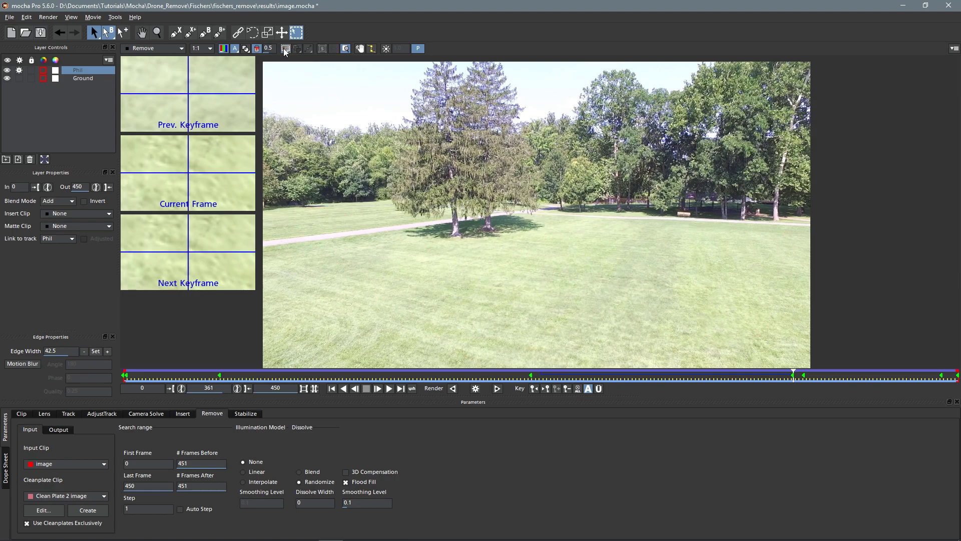
pyautogui.click(496, 389)
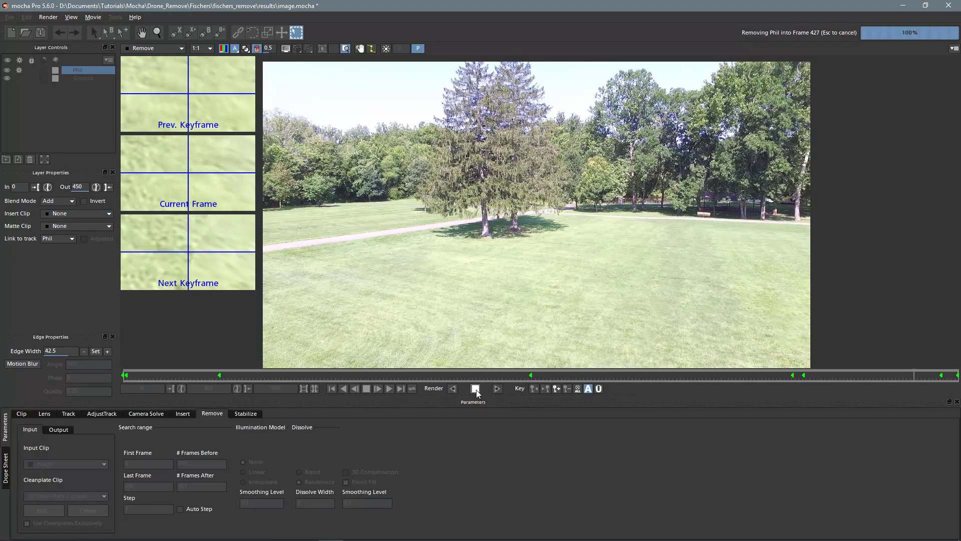
pyautogui.click(475, 389)
pyautogui.press('z')
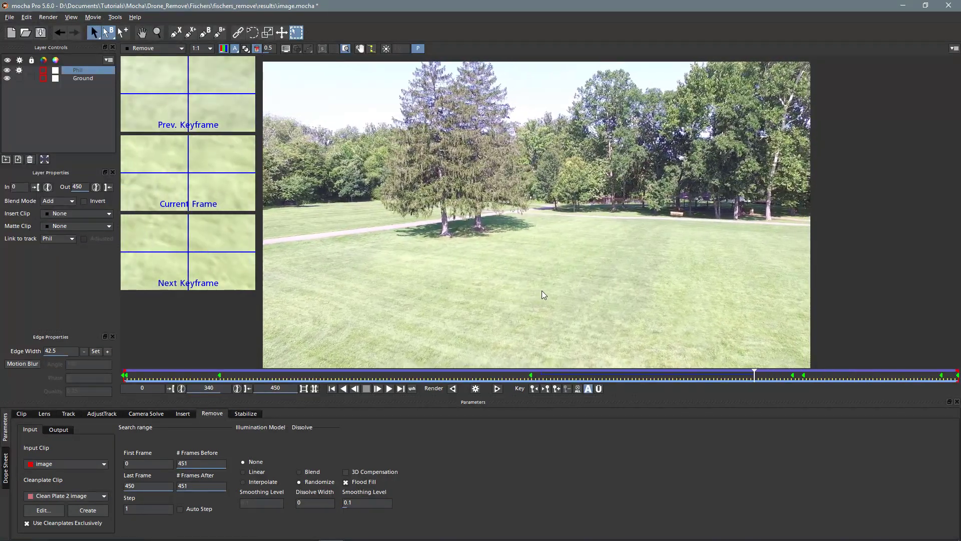
pyautogui.press('x')
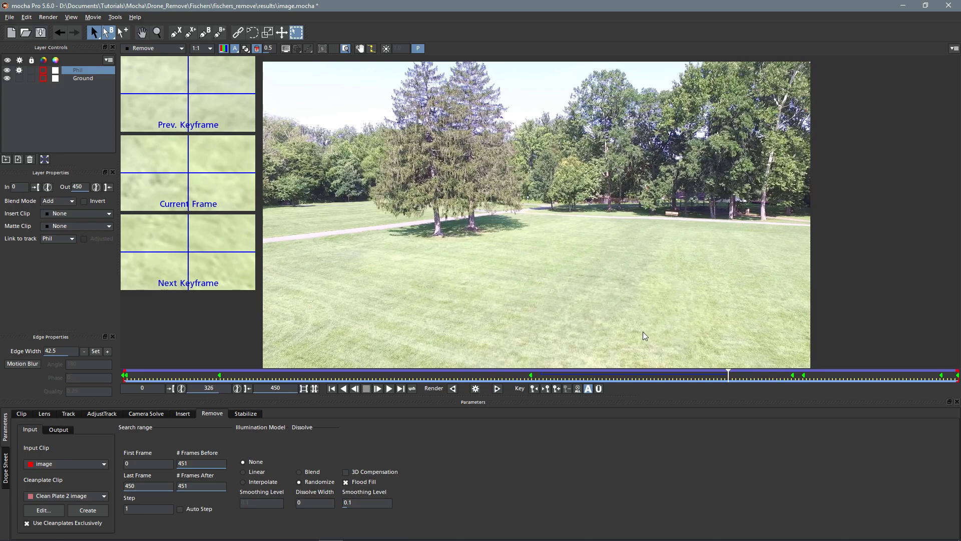
pyautogui.press('x')
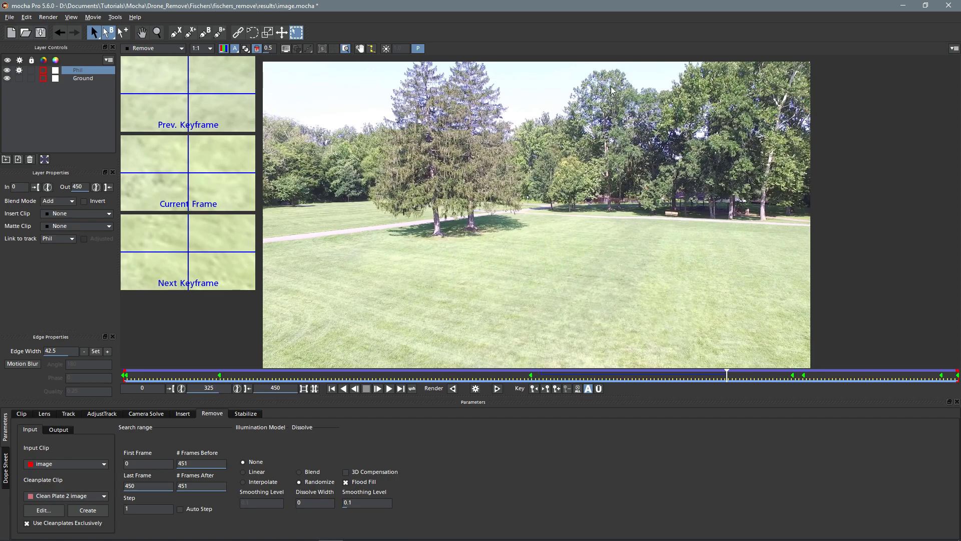
pyautogui.press('c')
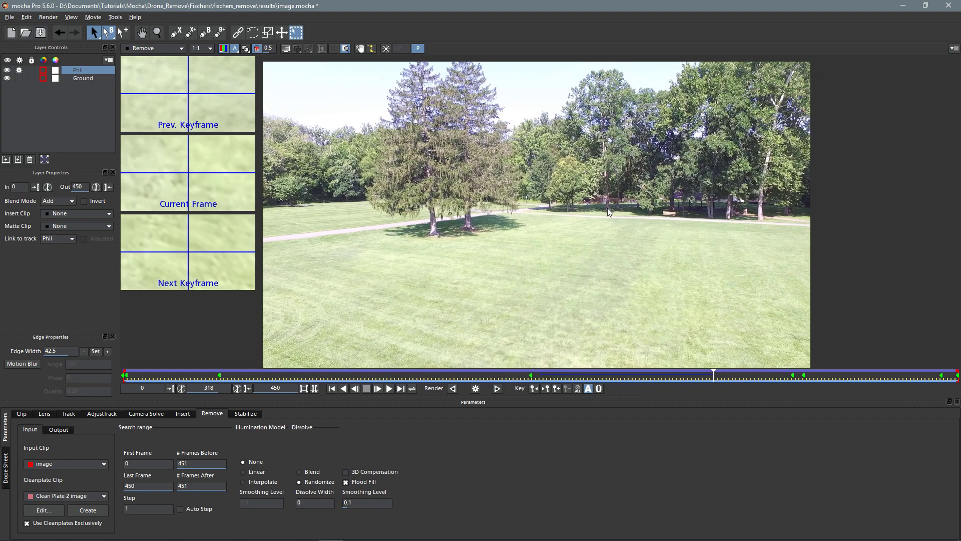
pyautogui.press('v')
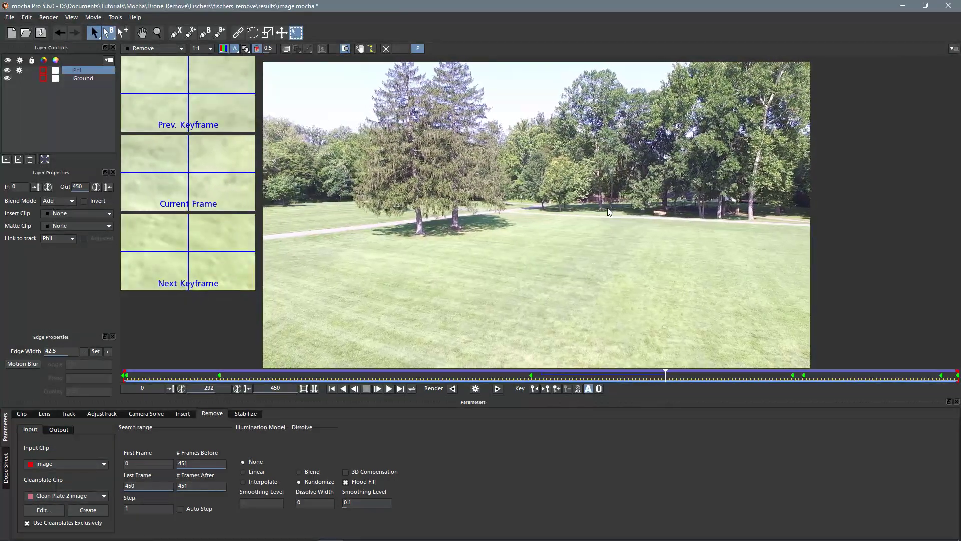
pyautogui.press('c')
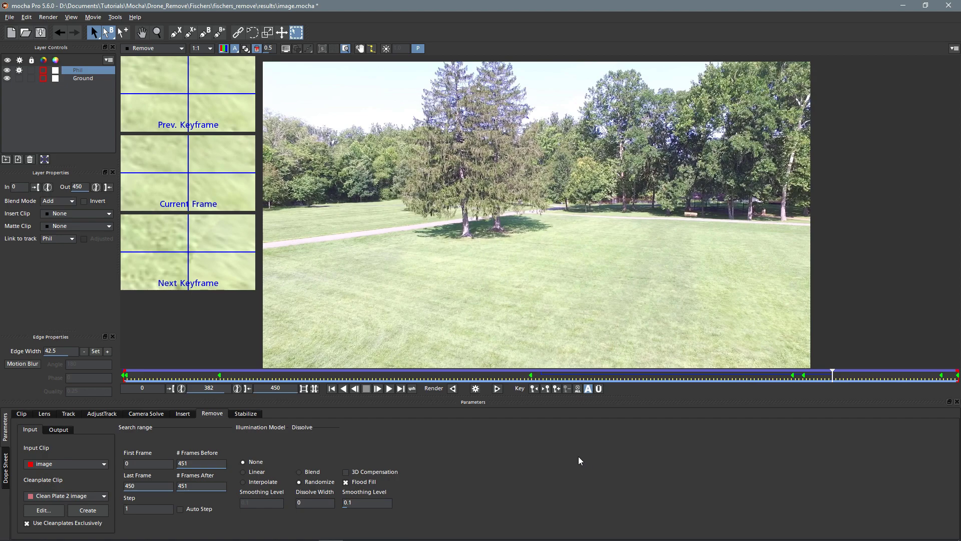
pyautogui.press('z')
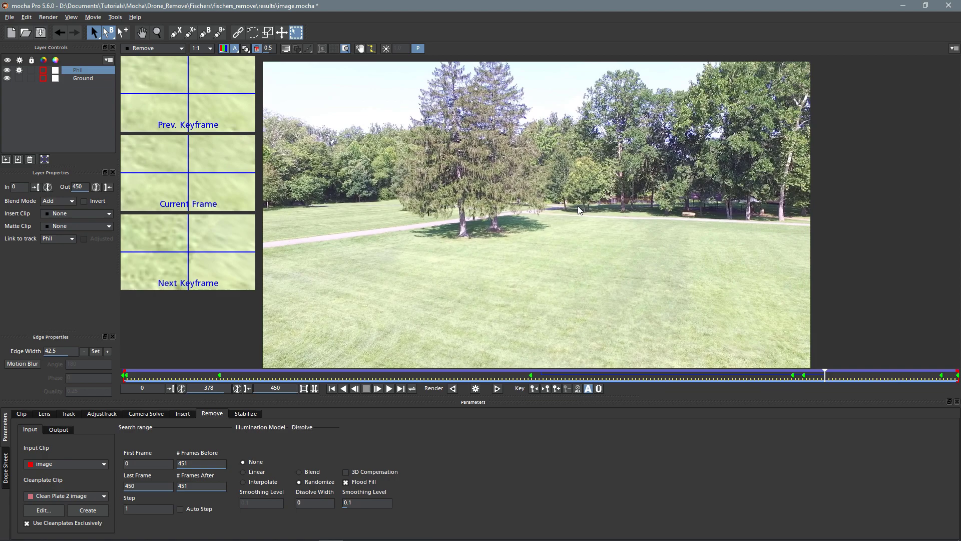